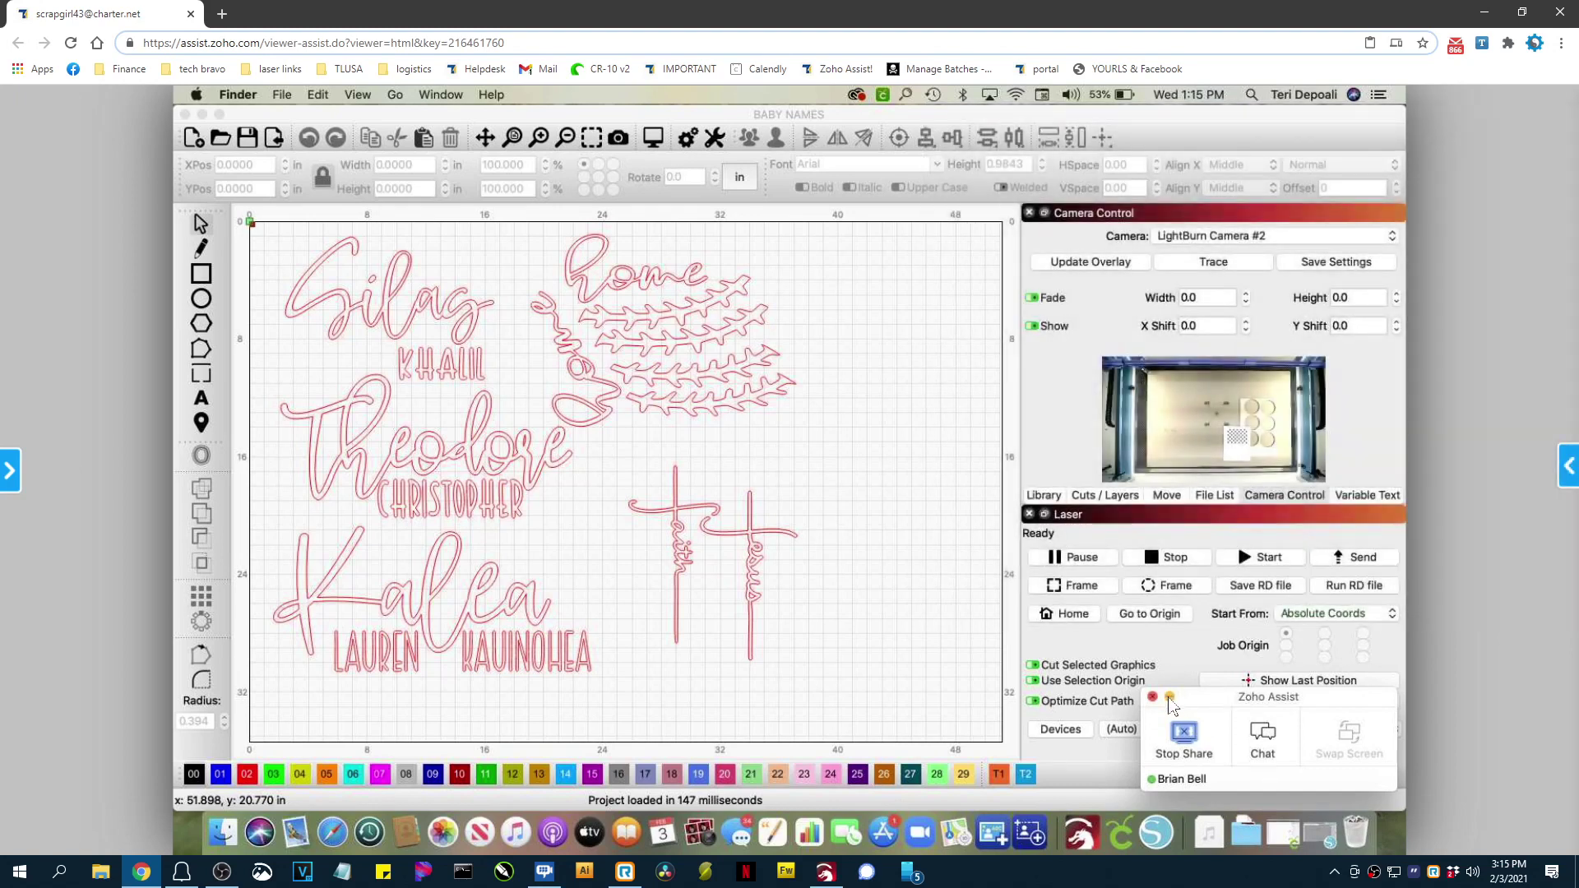
Hide the Zoho Assist panel and open the camera preview's context menu in Camera Control
{"action": "left_click", "coordinate": [1169, 698]}
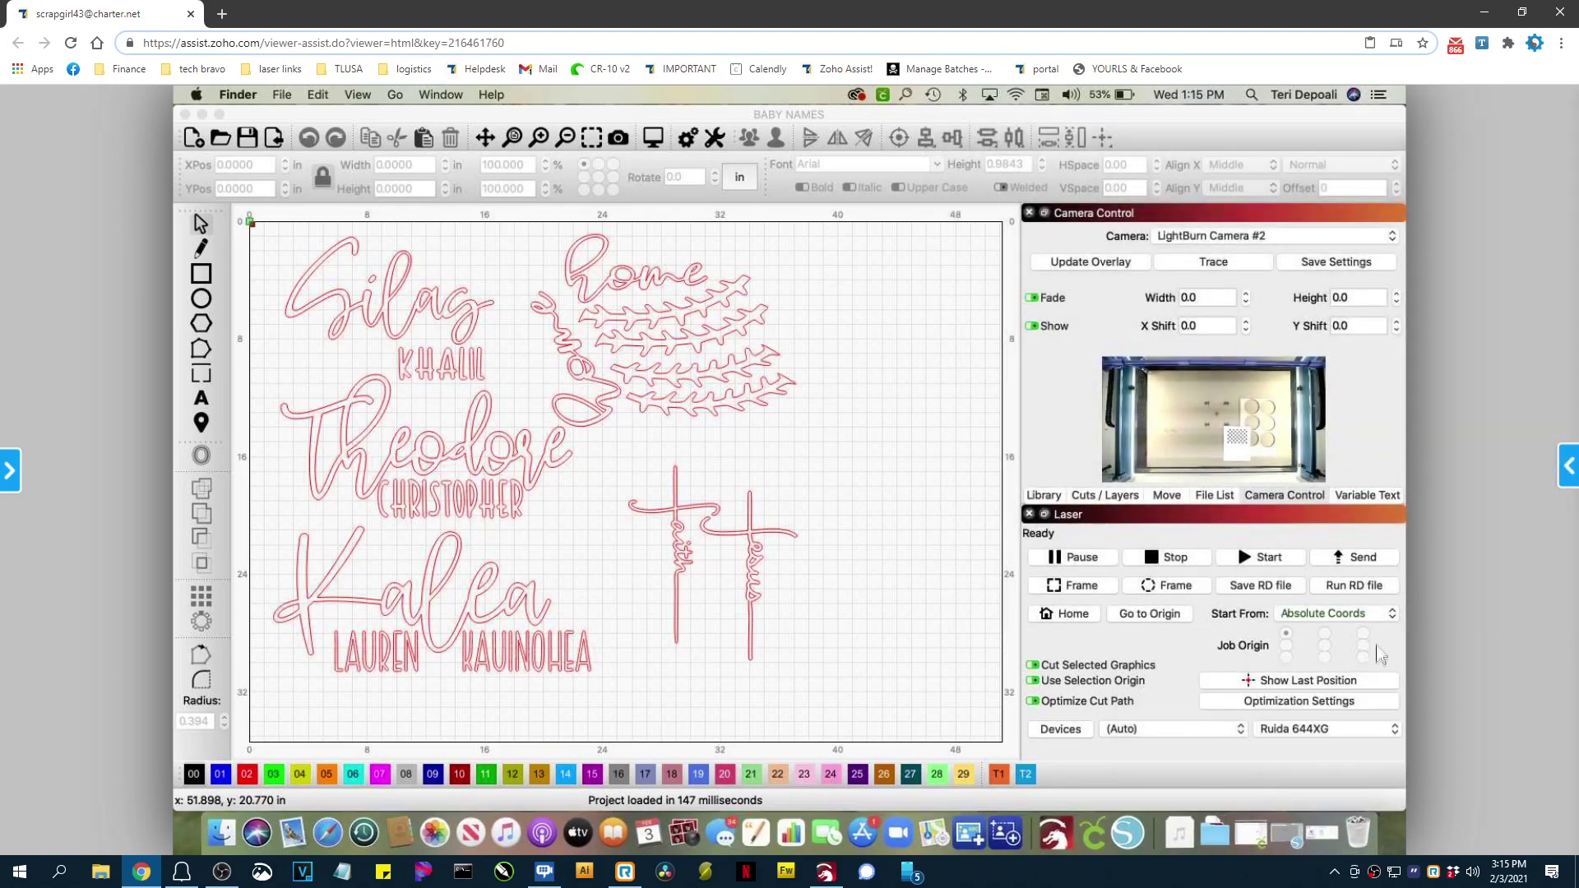
{"action": "right_click", "coordinate": [1185, 398]}
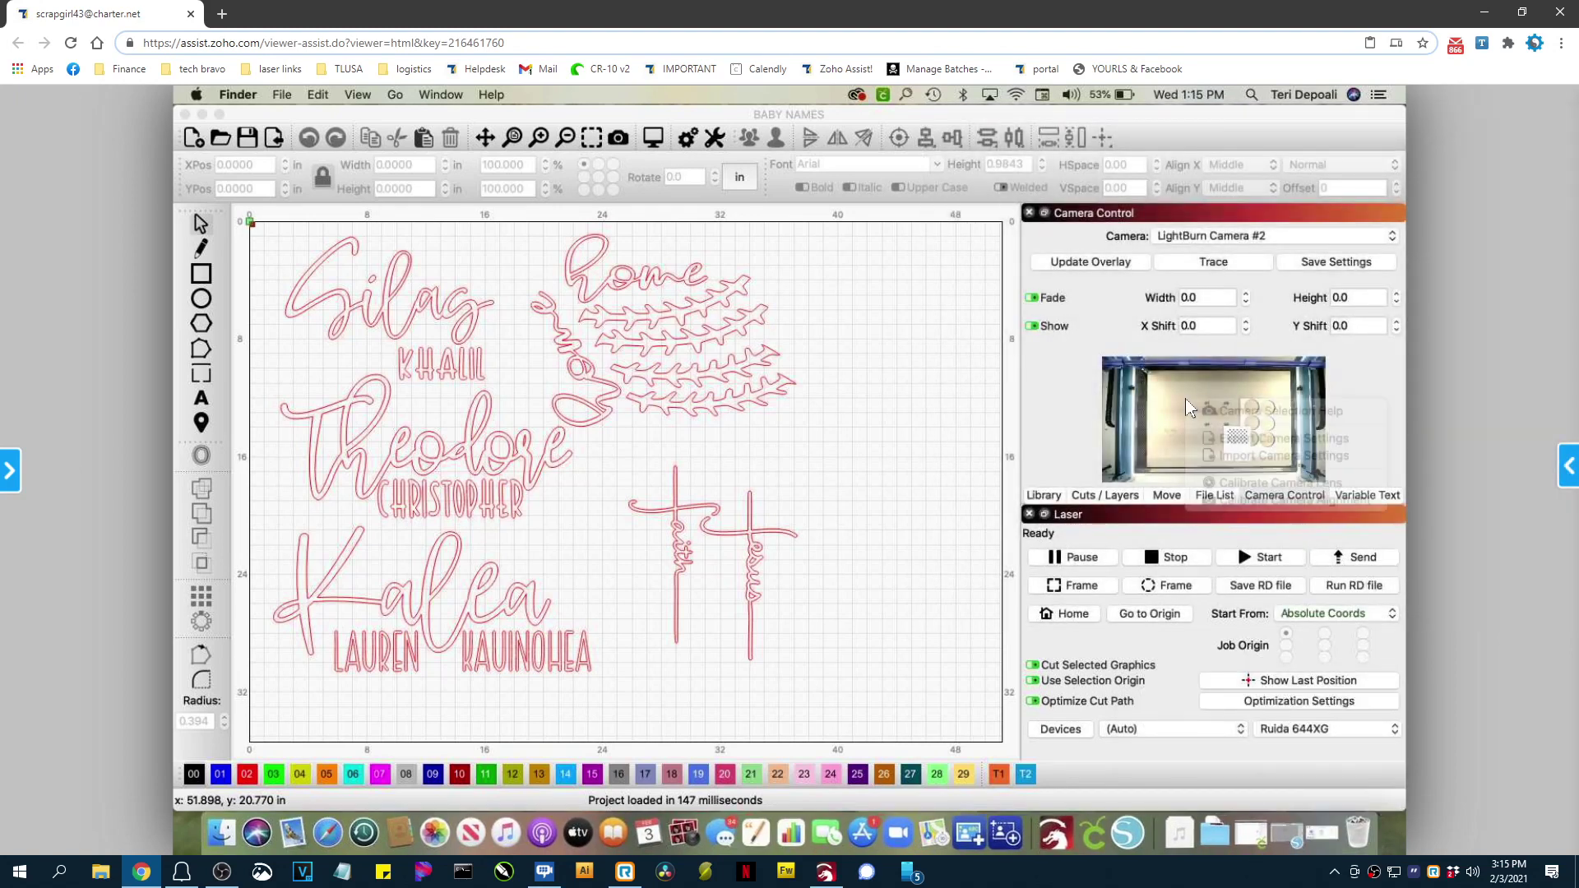
Start lens calibration for LightBurn Camera #2 as a fisheye lens using the 8MP-W-110 preset
{"action": "left_click", "coordinate": [1238, 484]}
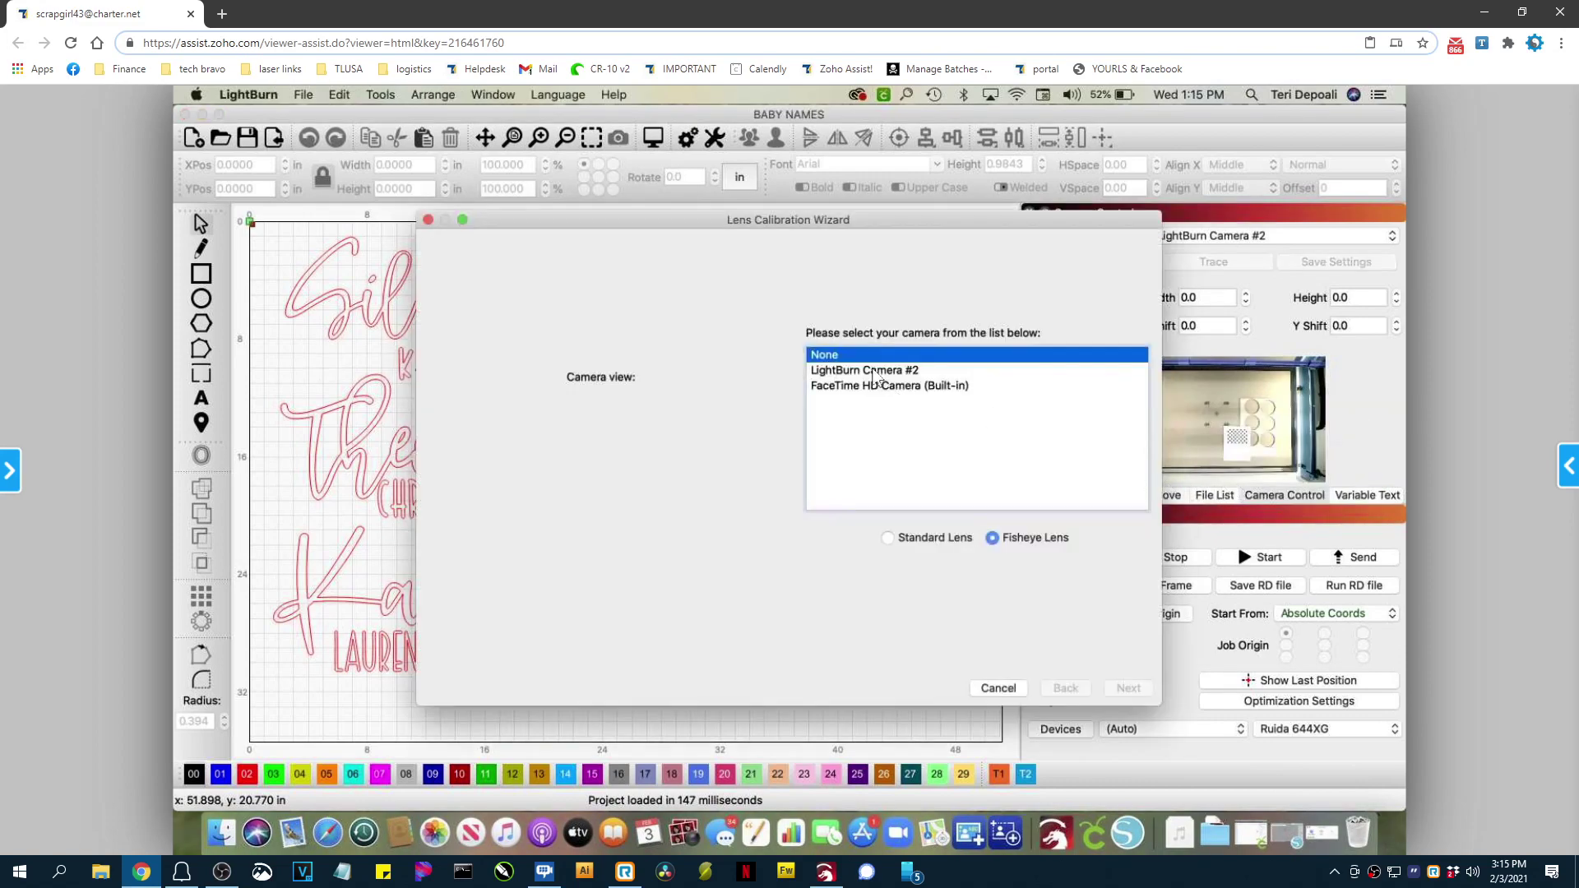
{"action": "left_click", "coordinate": [905, 372]}
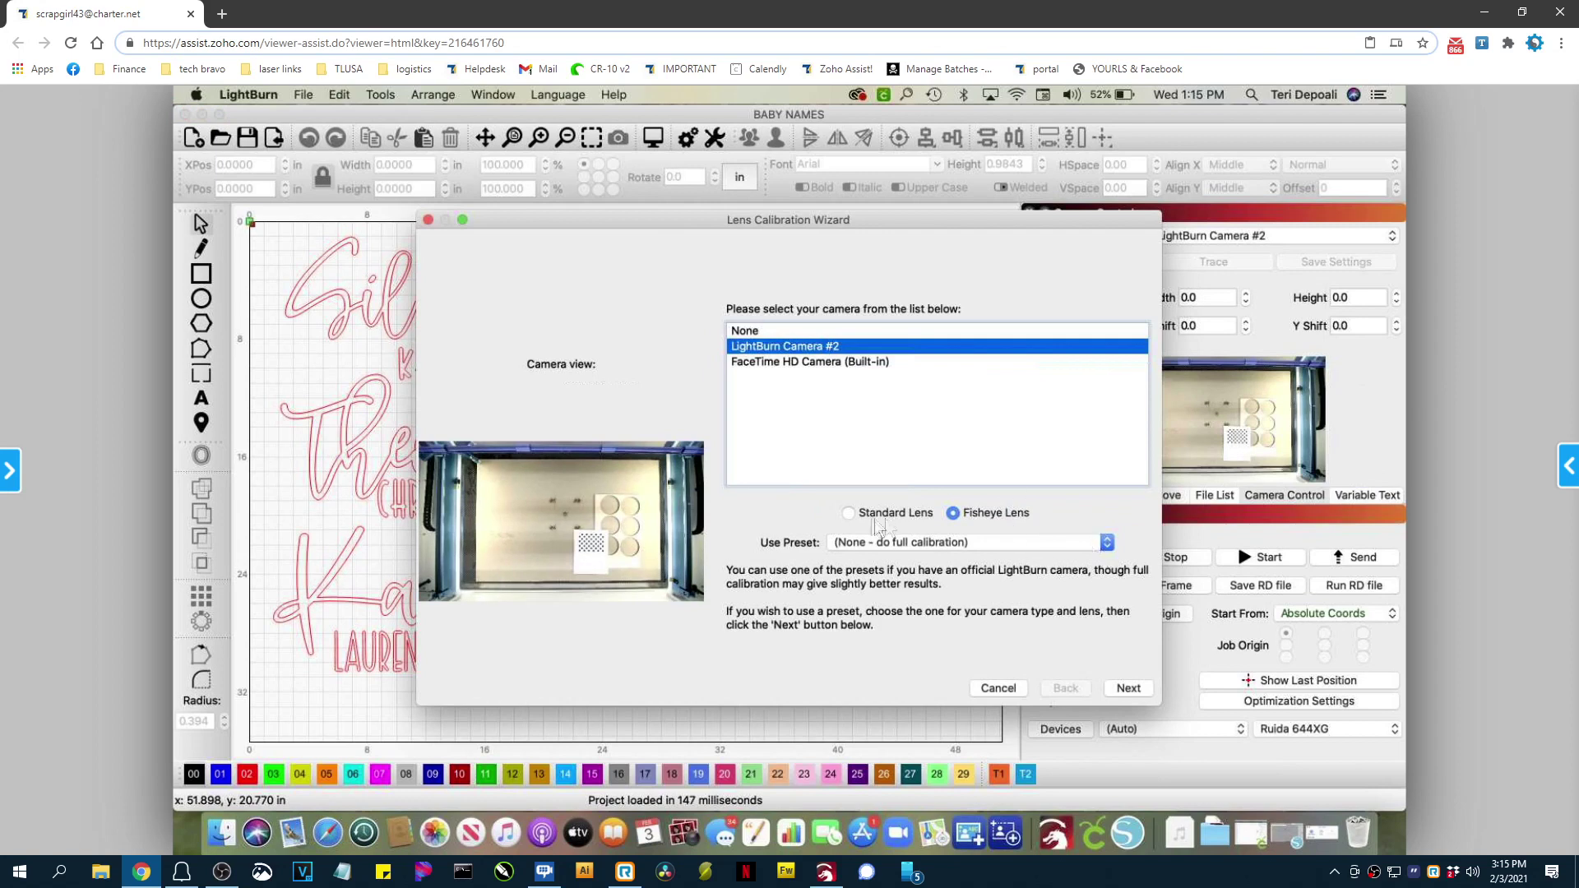
{"action": "left_click", "coordinate": [1106, 544]}
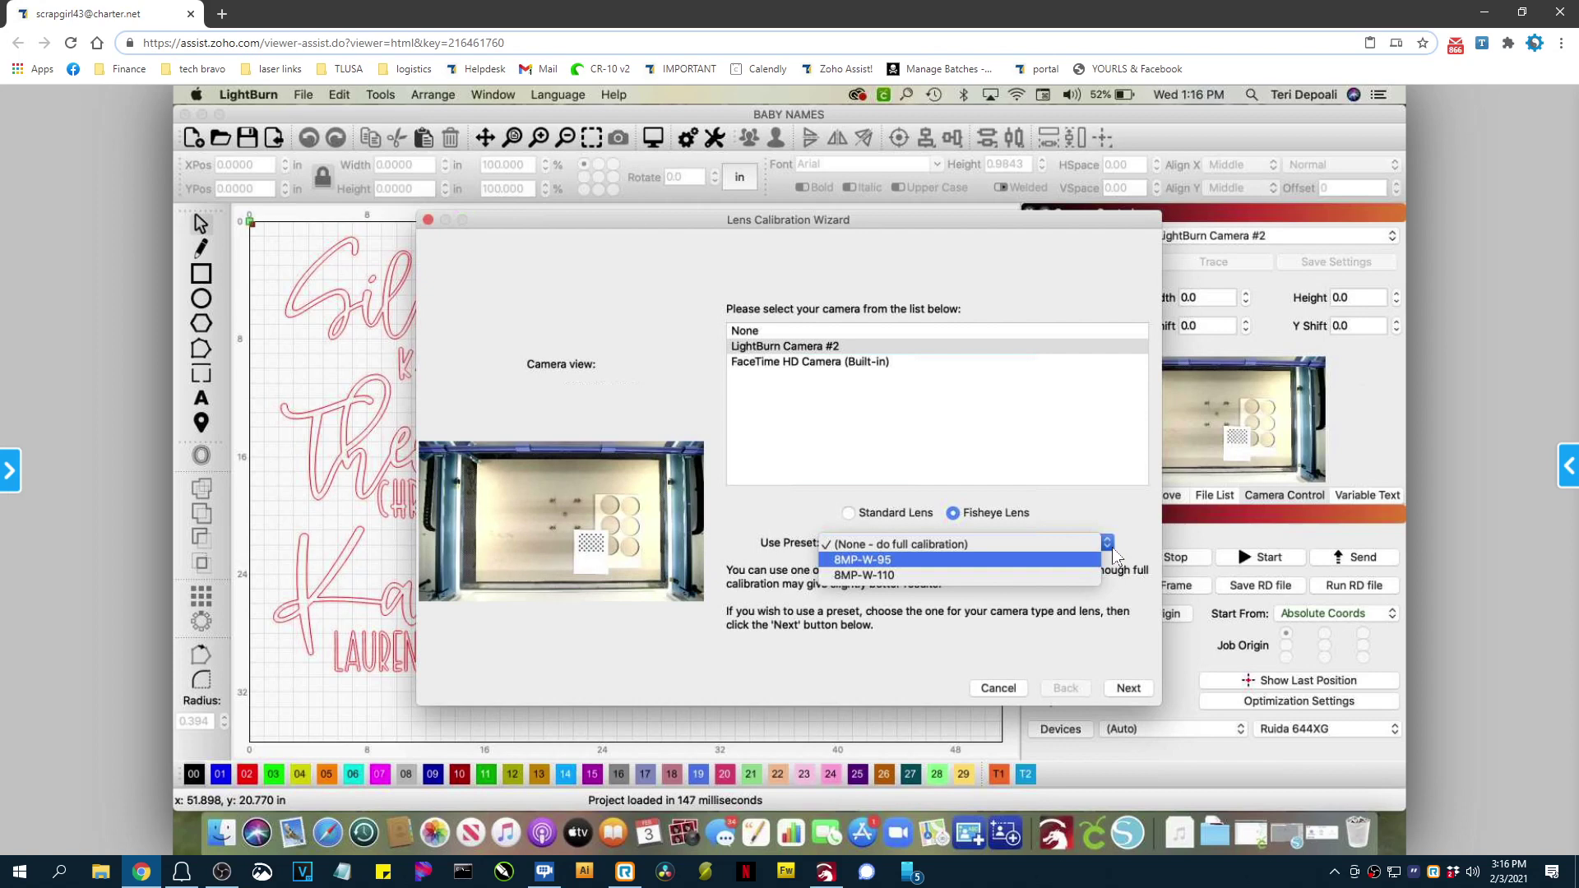
{"action": "left_click", "coordinate": [868, 576]}
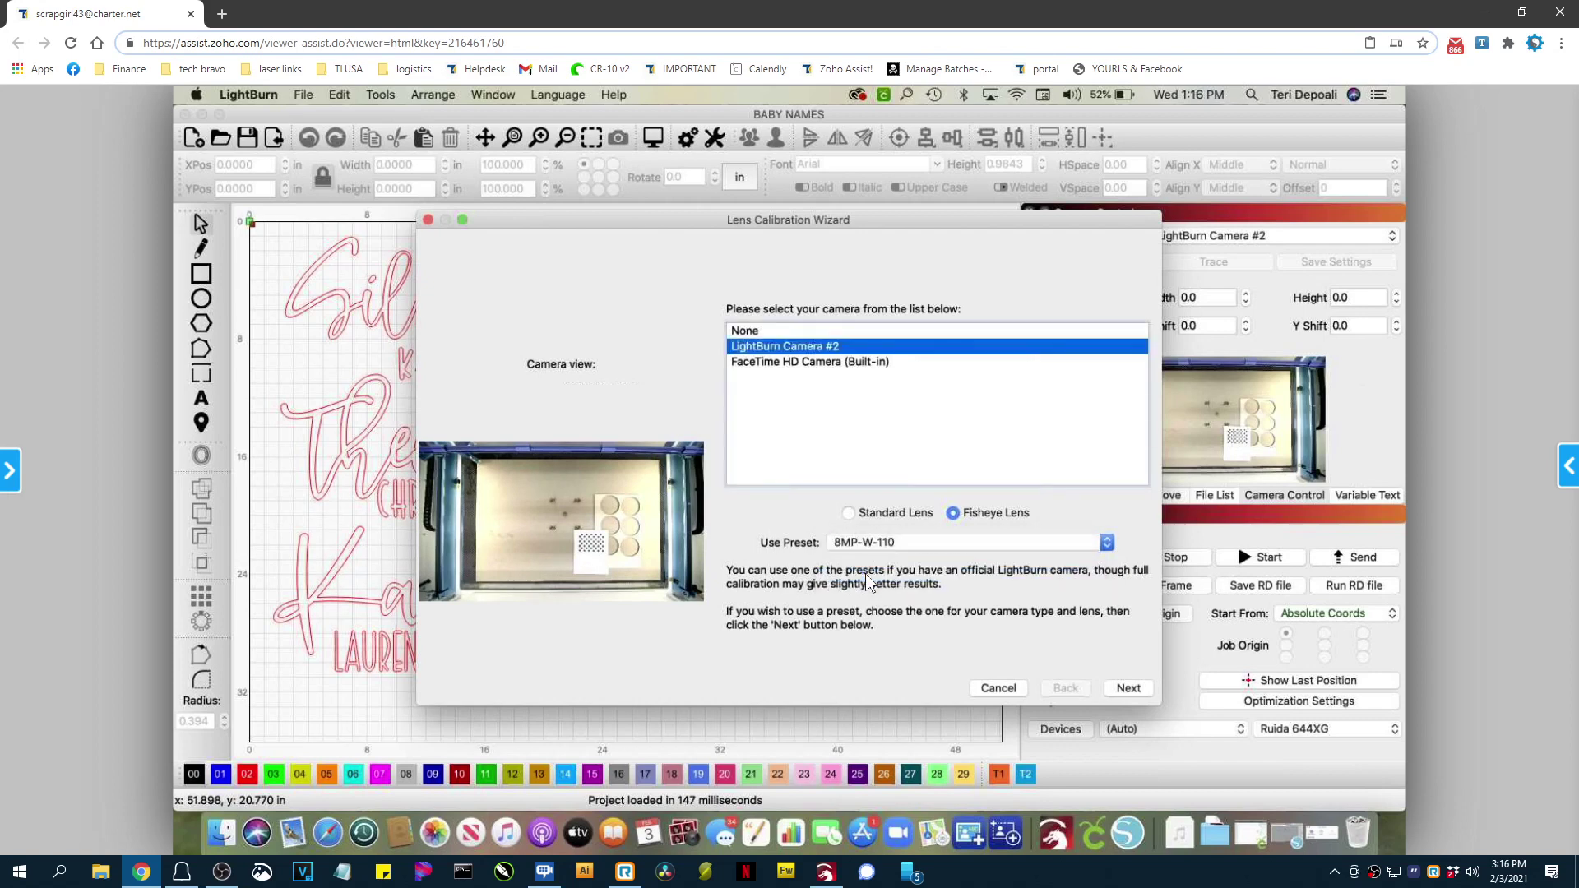
Advance the Lens Calibration Wizard with the 8MP-W-110 preset to its finished page
{"action": "left_click", "coordinate": [1129, 689]}
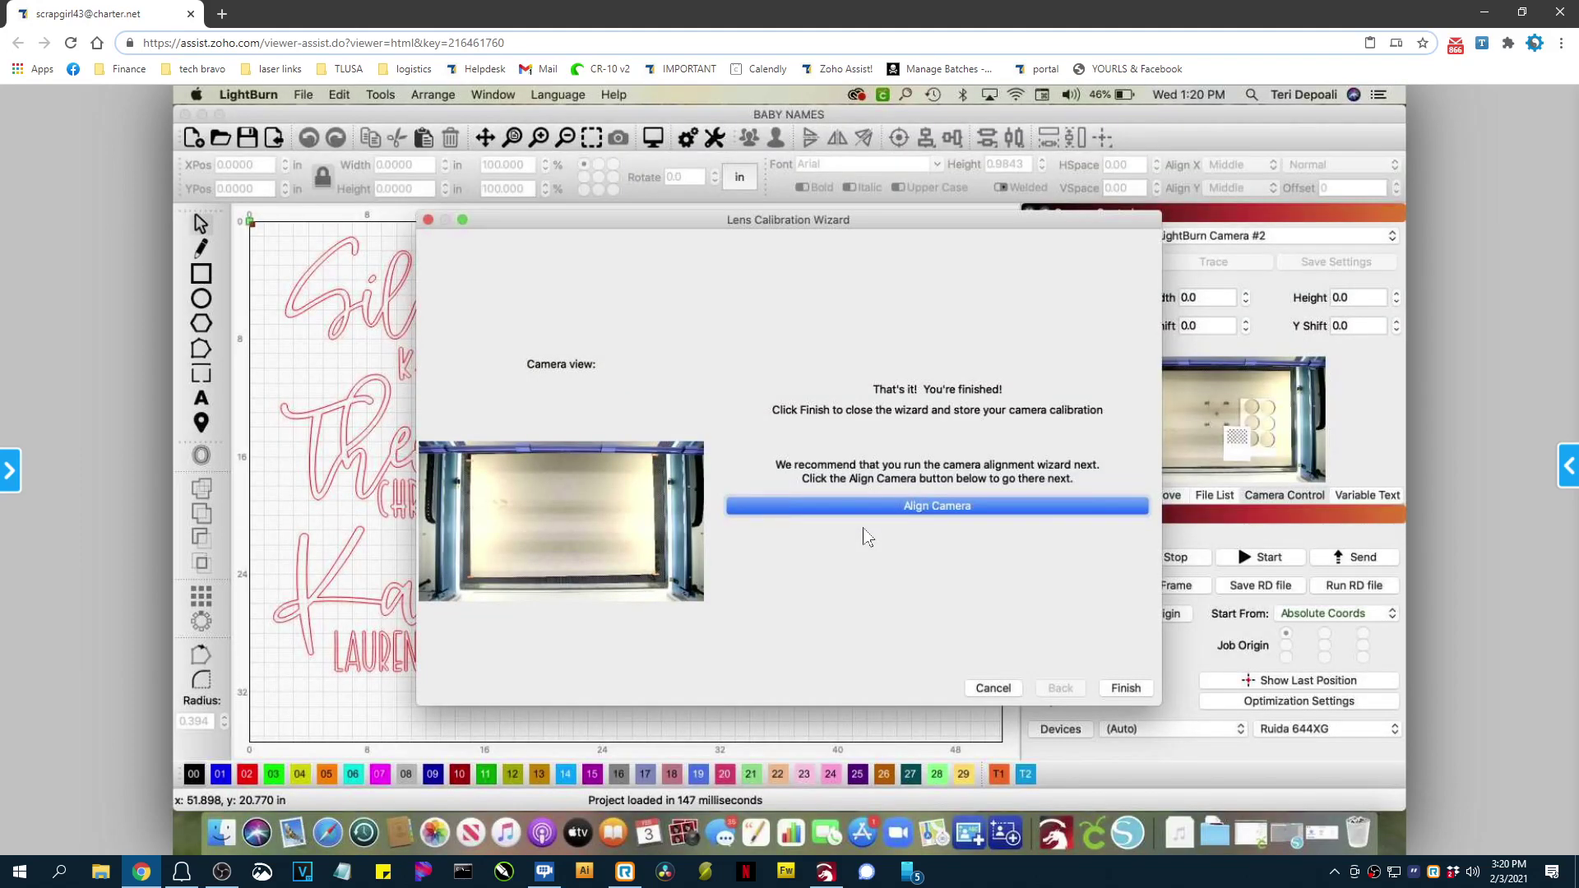
Switch to camera alignment for LightBurn Camera #2 and reach the target-cut settings page
{"action": "left_click", "coordinate": [863, 505]}
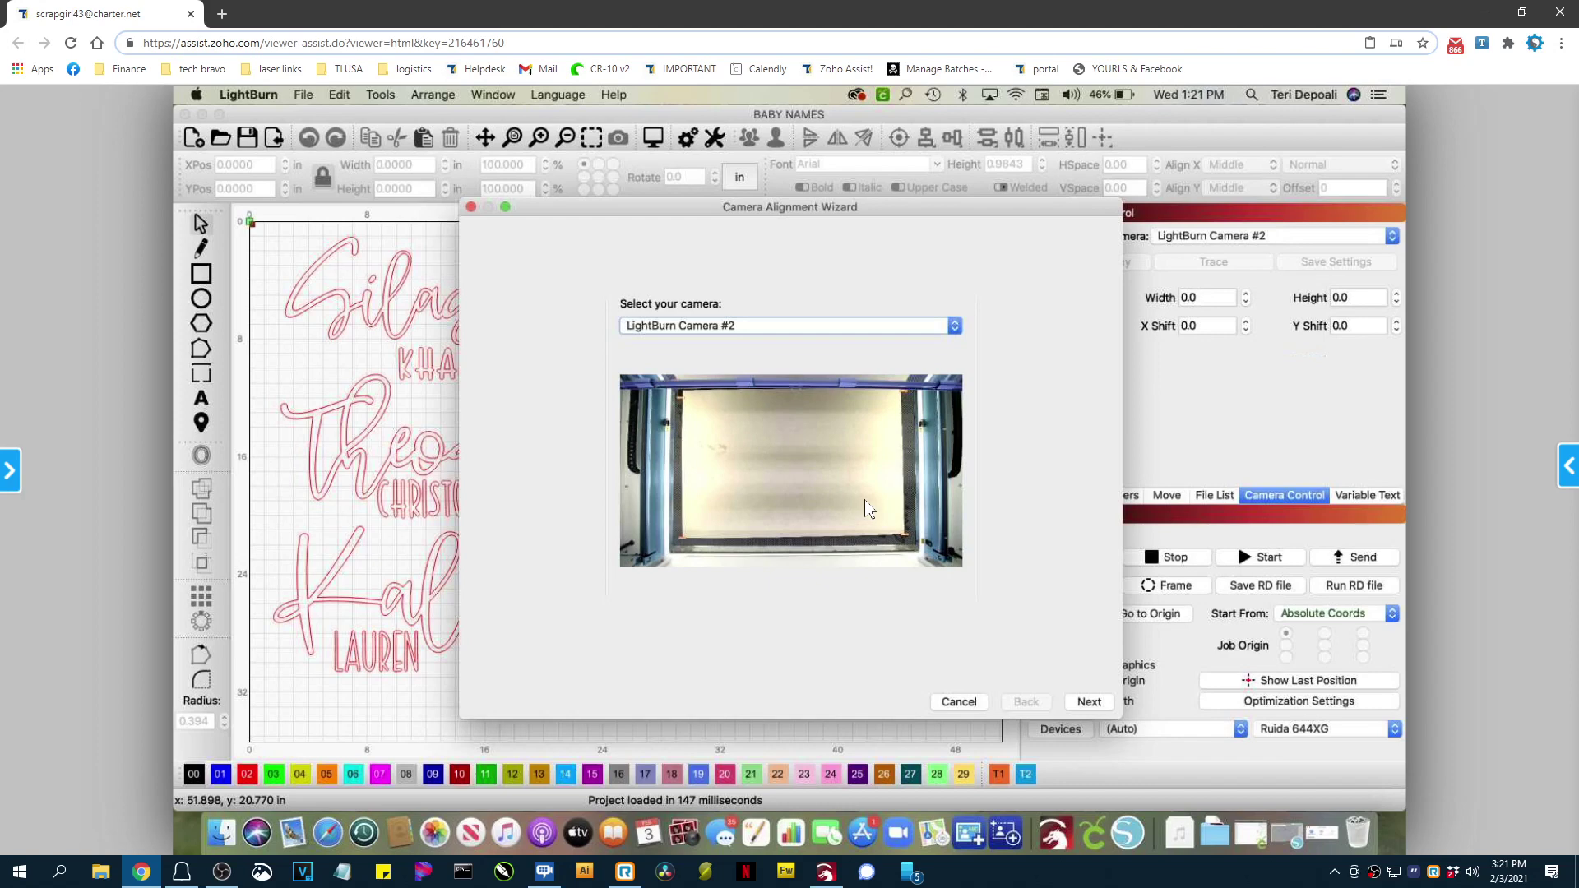
{"action": "left_click", "coordinate": [1089, 702]}
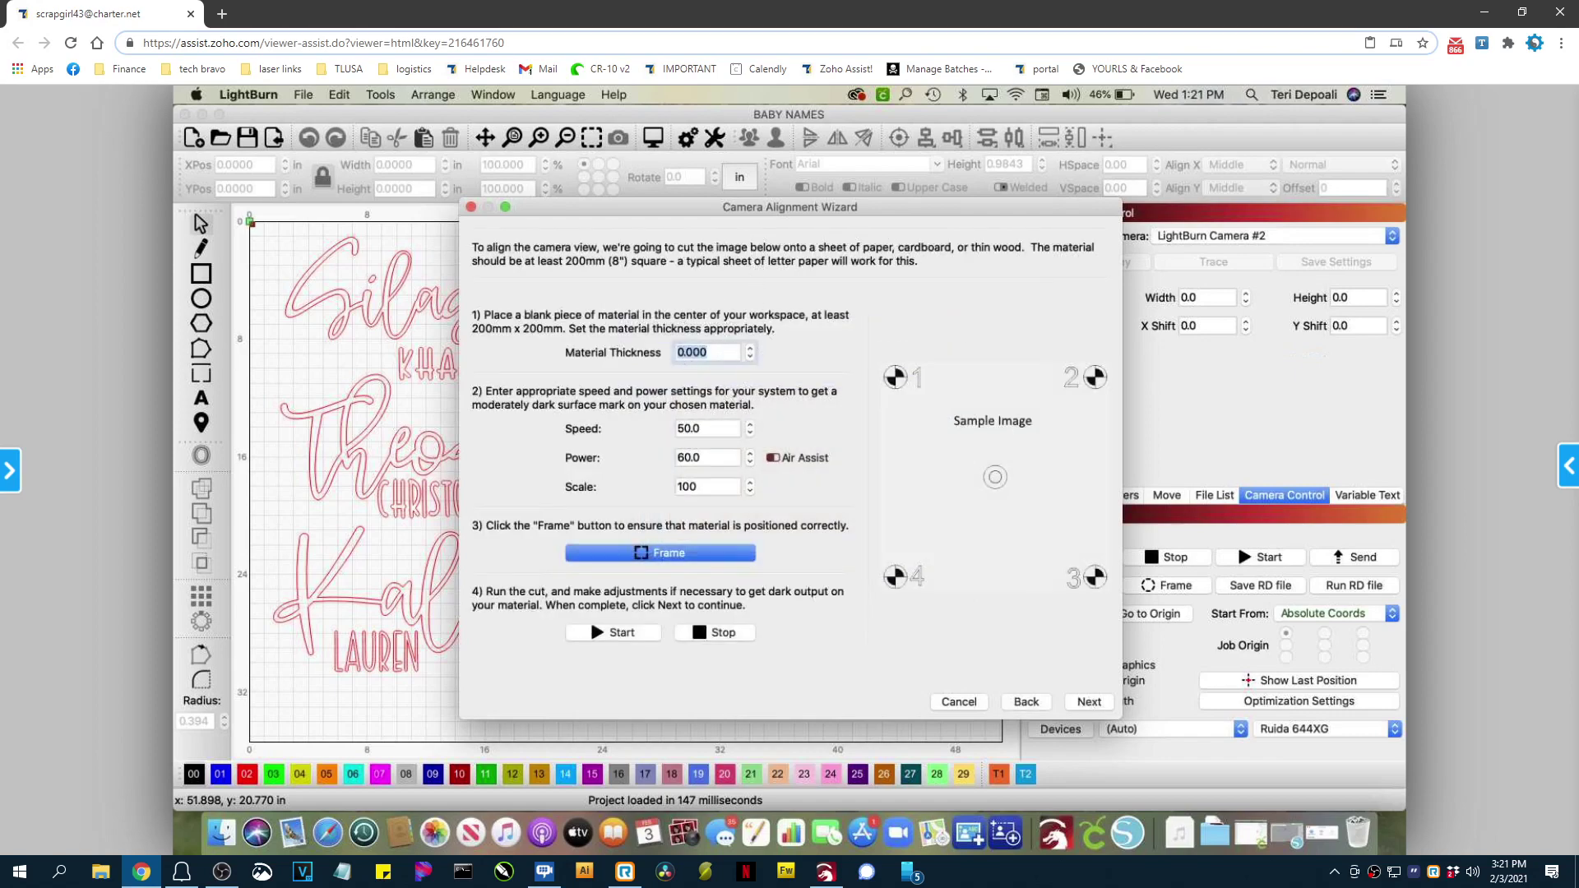
Set target-cut speed 400, power 20 and scale 200, and move the wizard aside
{"action": "key", "text": "Tab"}
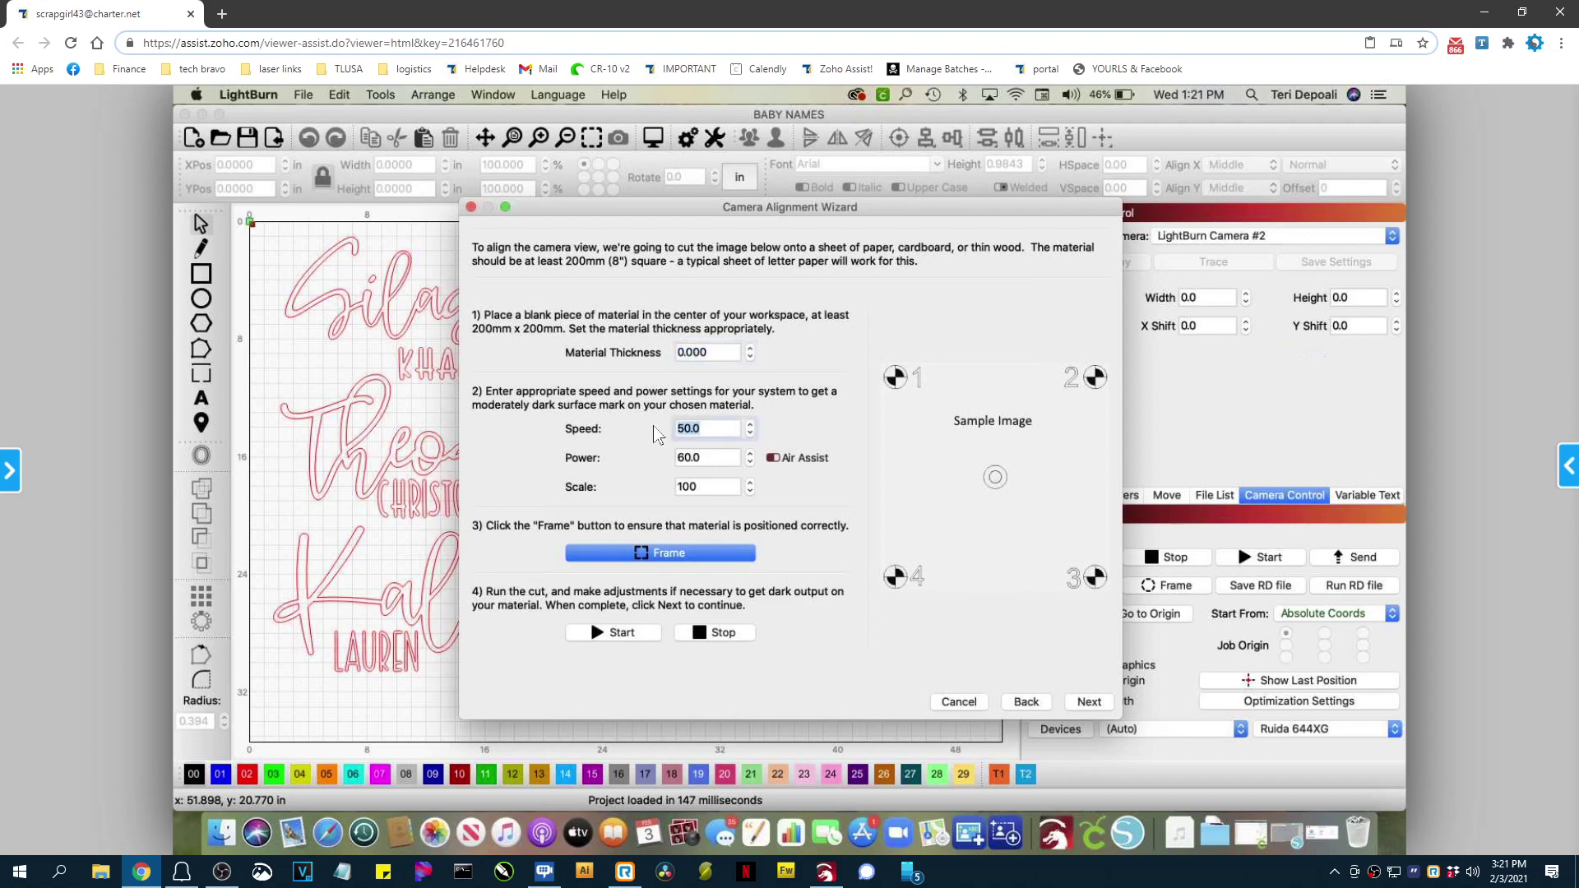
{"action": "type", "text": "400"}
{"action": "key", "text": "Tab"}
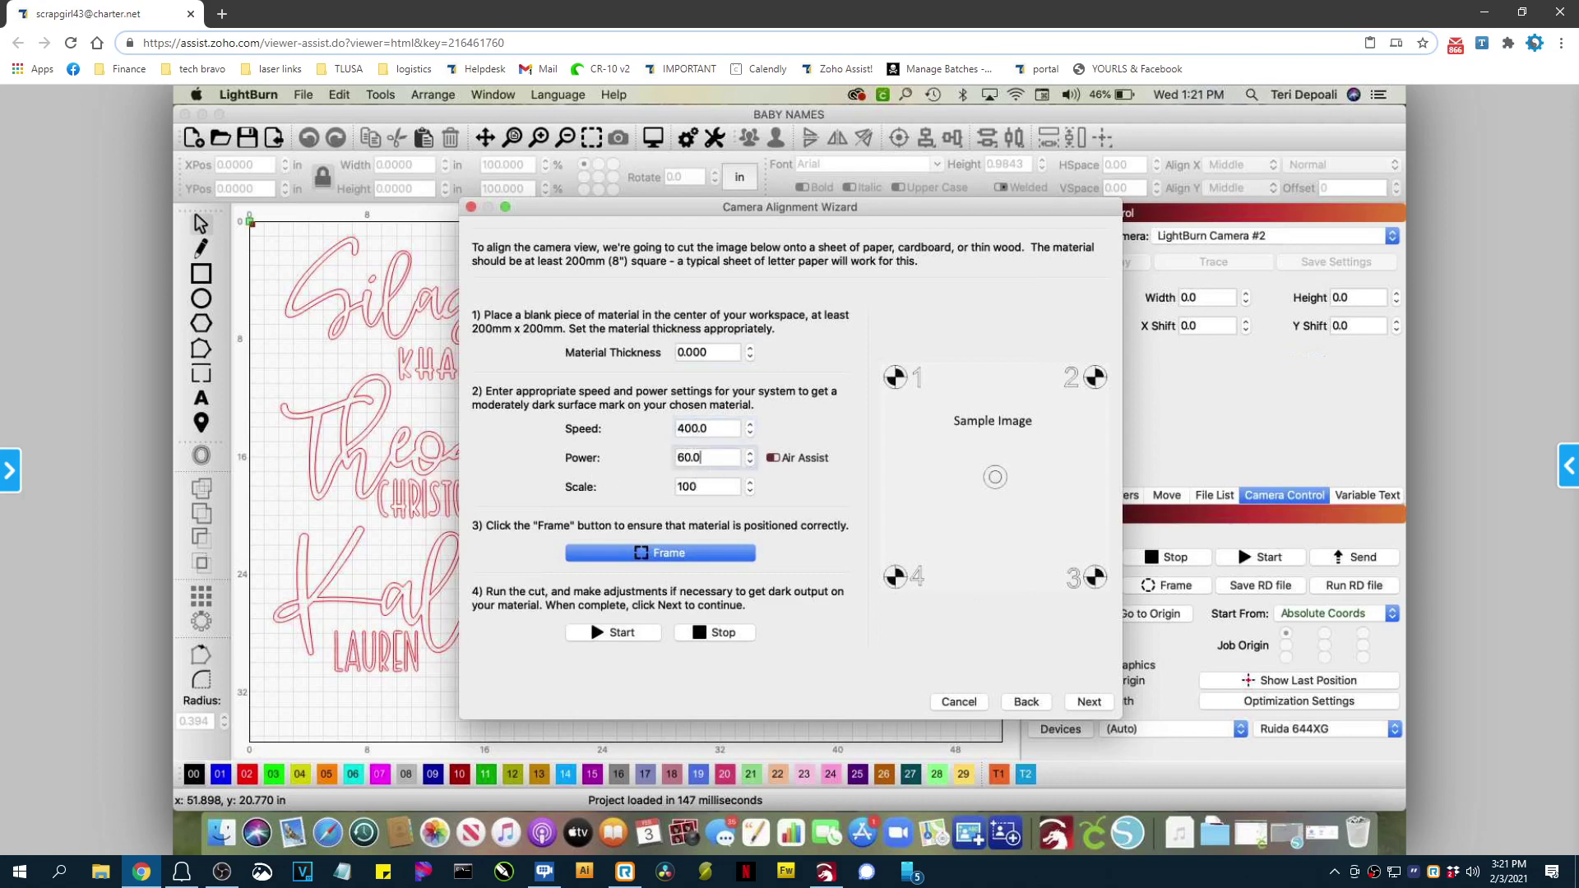
{"action": "type", "text": "20"}
{"action": "key", "text": "BackSpace"}
{"action": "type", "text": "5"}
{"action": "key", "text": "BackSpace"}
{"action": "type", "text": "0"}
{"action": "key", "text": "Tab"}
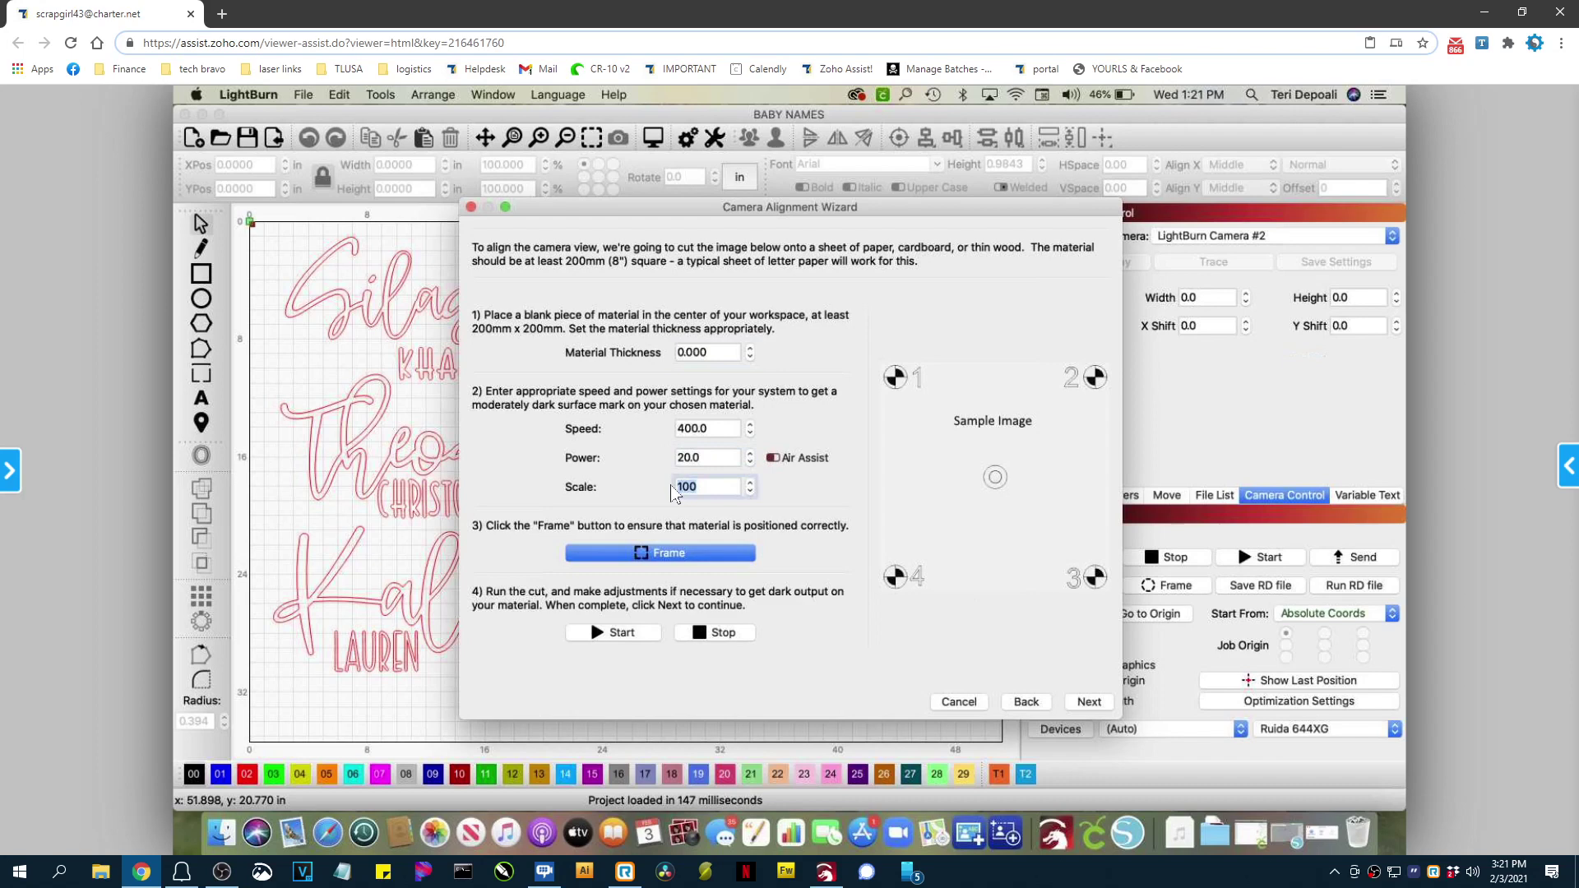
{"action": "type", "text": "200"}
{"action": "left_click_drag", "start_coordinate": [833, 222], "coordinate": [1062, 197]}
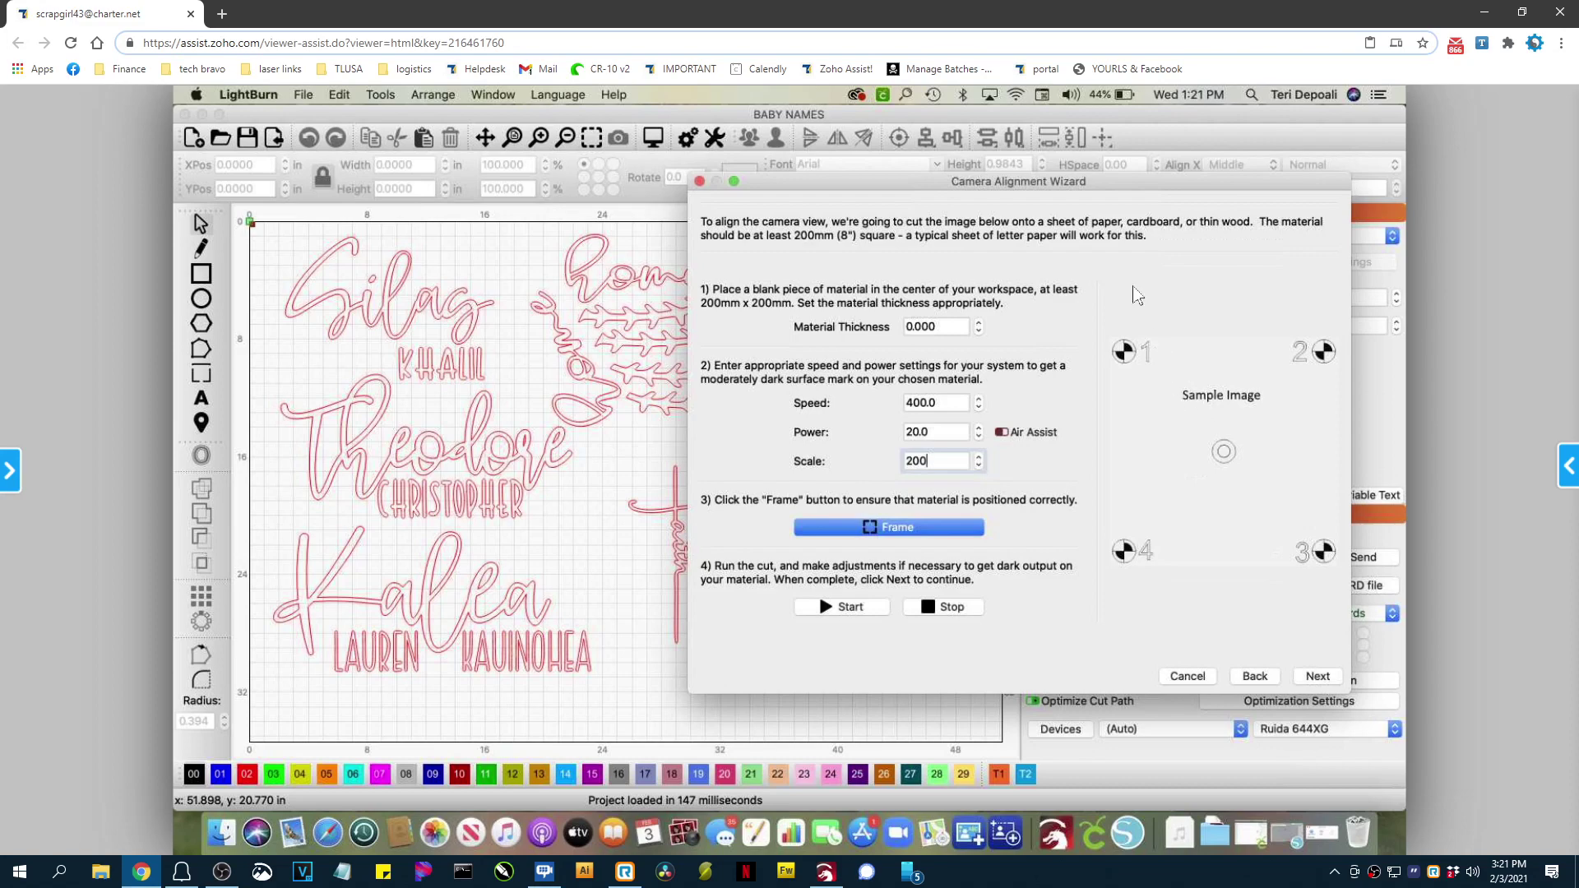
{"action": "left_click_drag", "start_coordinate": [1110, 185], "coordinate": [1065, 188]}
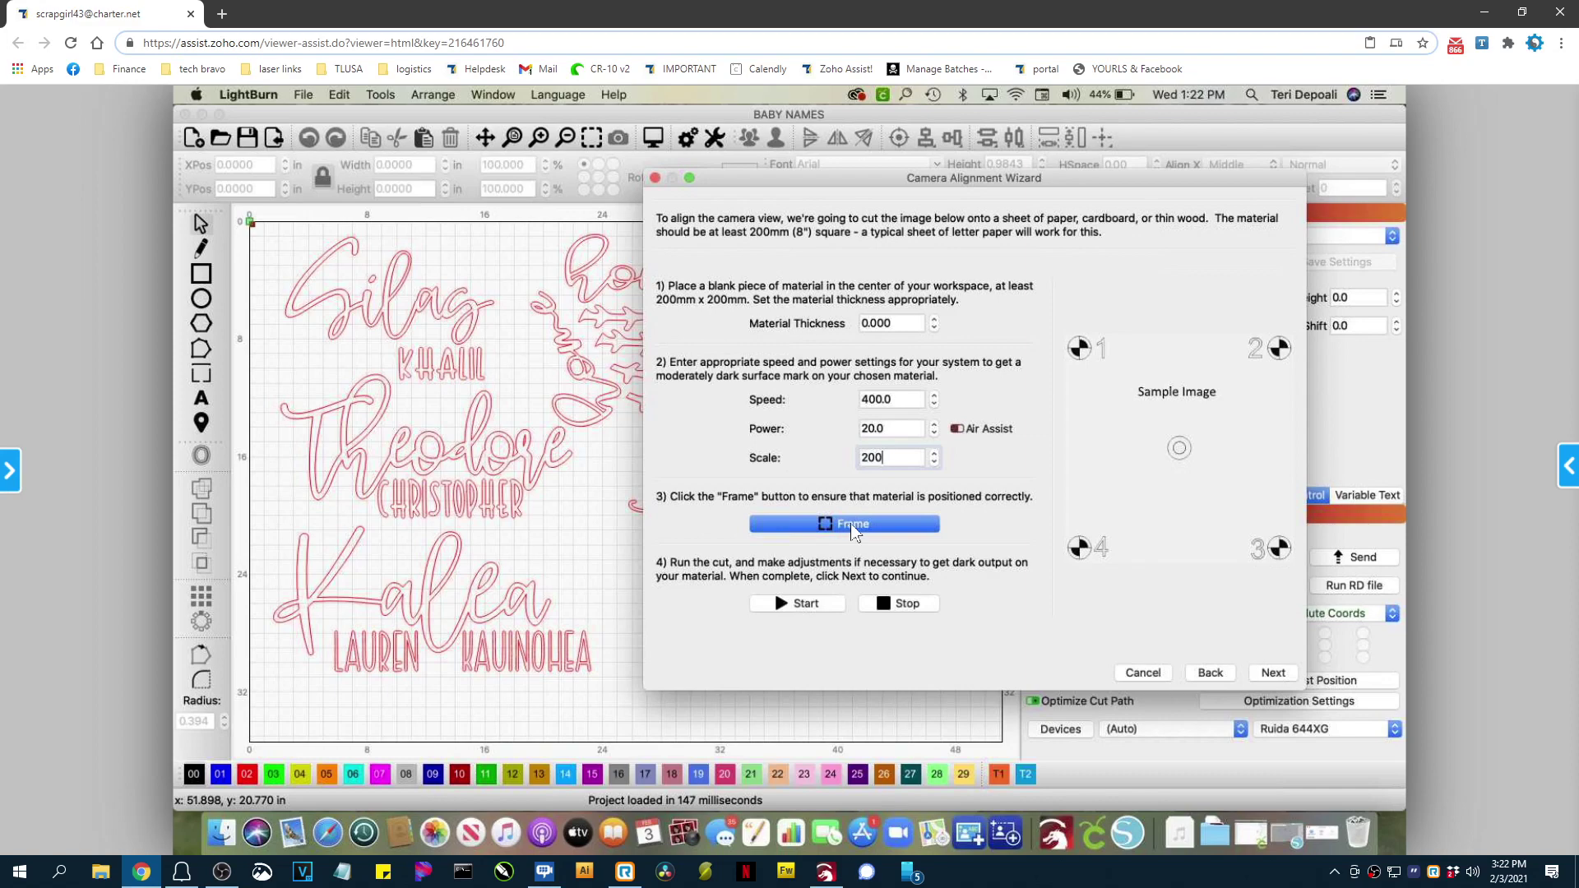
Frame the alignment target on the material and change its scale to 225
{"action": "left_click", "coordinate": [857, 532]}
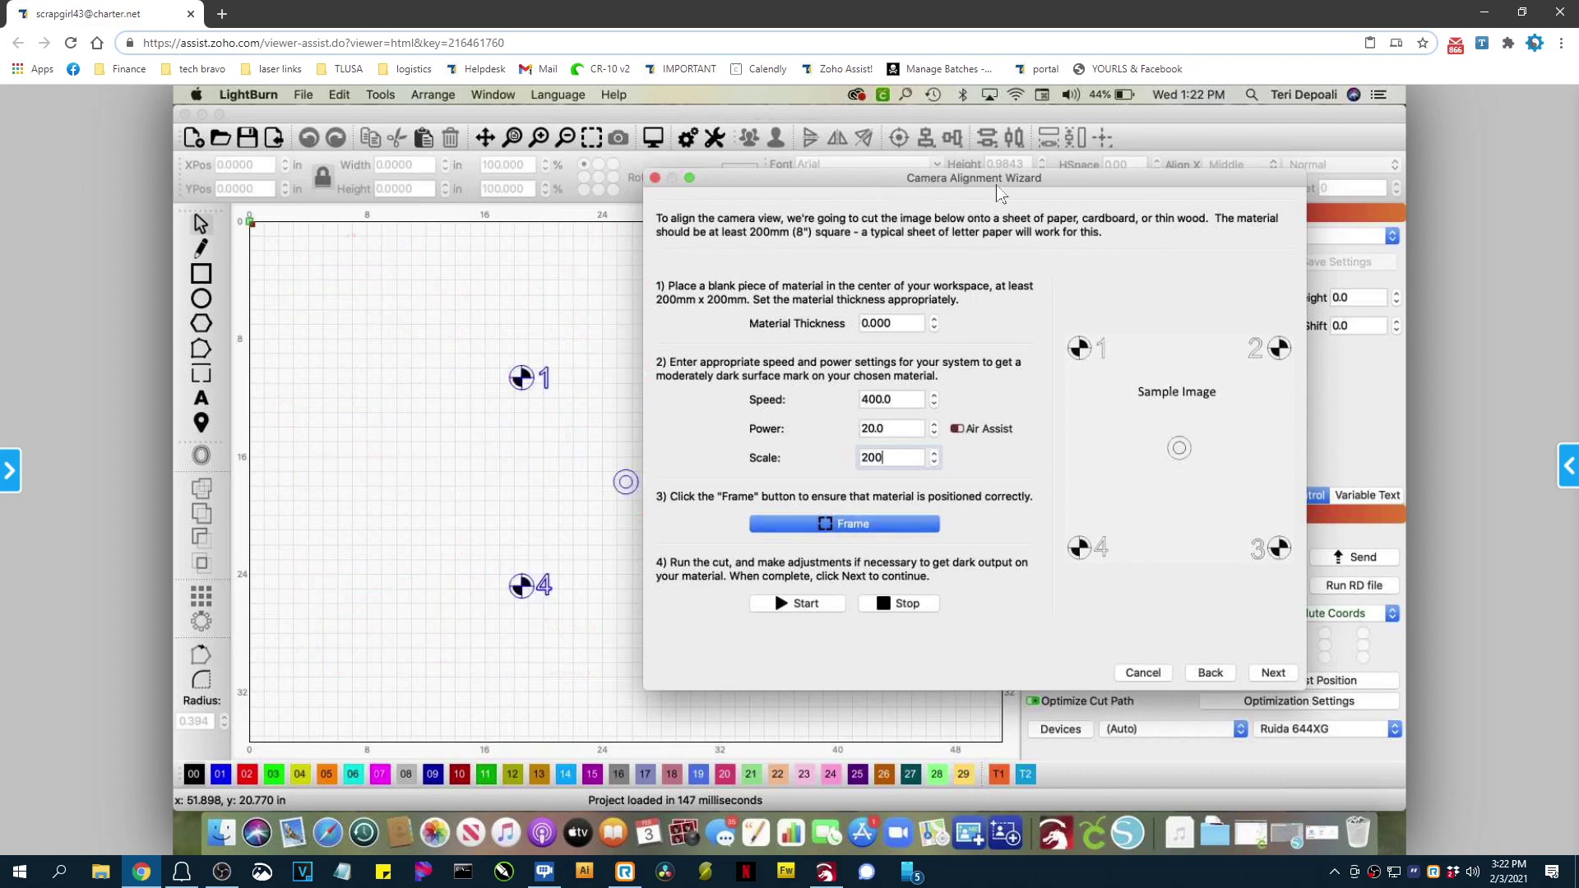
{"action": "left_click_drag", "start_coordinate": [938, 185], "coordinate": [517, 220]}
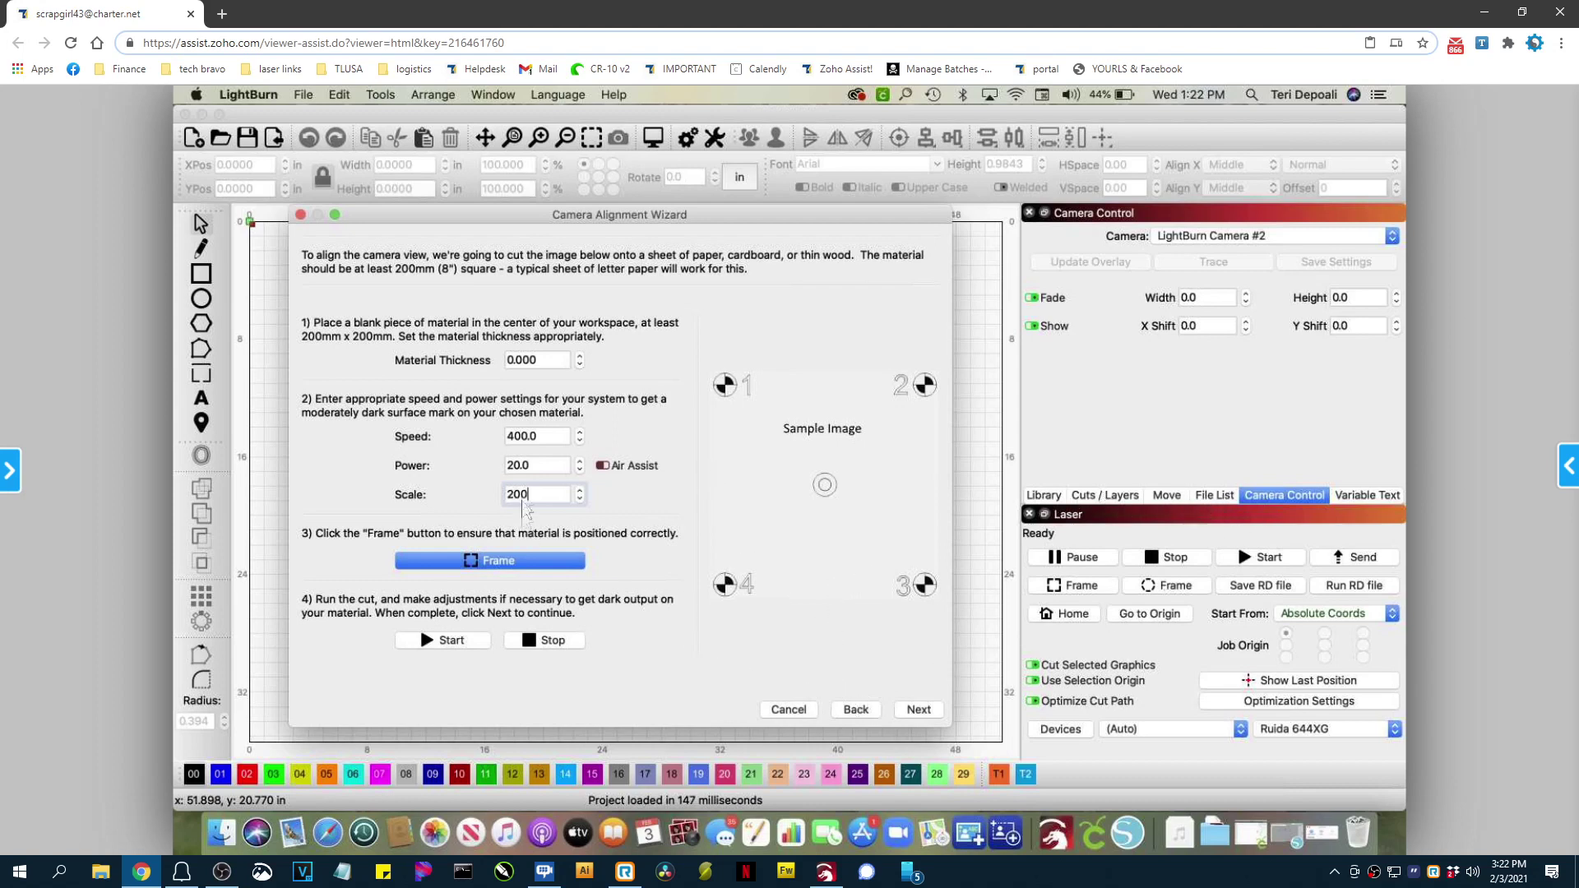
{"action": "key", "text": "shift+Left"}
{"action": "key", "text": "shift+Left"}
{"action": "key", "text": "shift+Left"}
{"action": "type", "text": "225"}
Change the target scale to 275, frame it again, and cut the alignment target
{"action": "left_click", "coordinate": [558, 494]}
{"action": "double_click", "coordinate": [557, 495]}
{"action": "type", "text": "27"}
{"action": "left_click", "coordinate": [471, 566]}
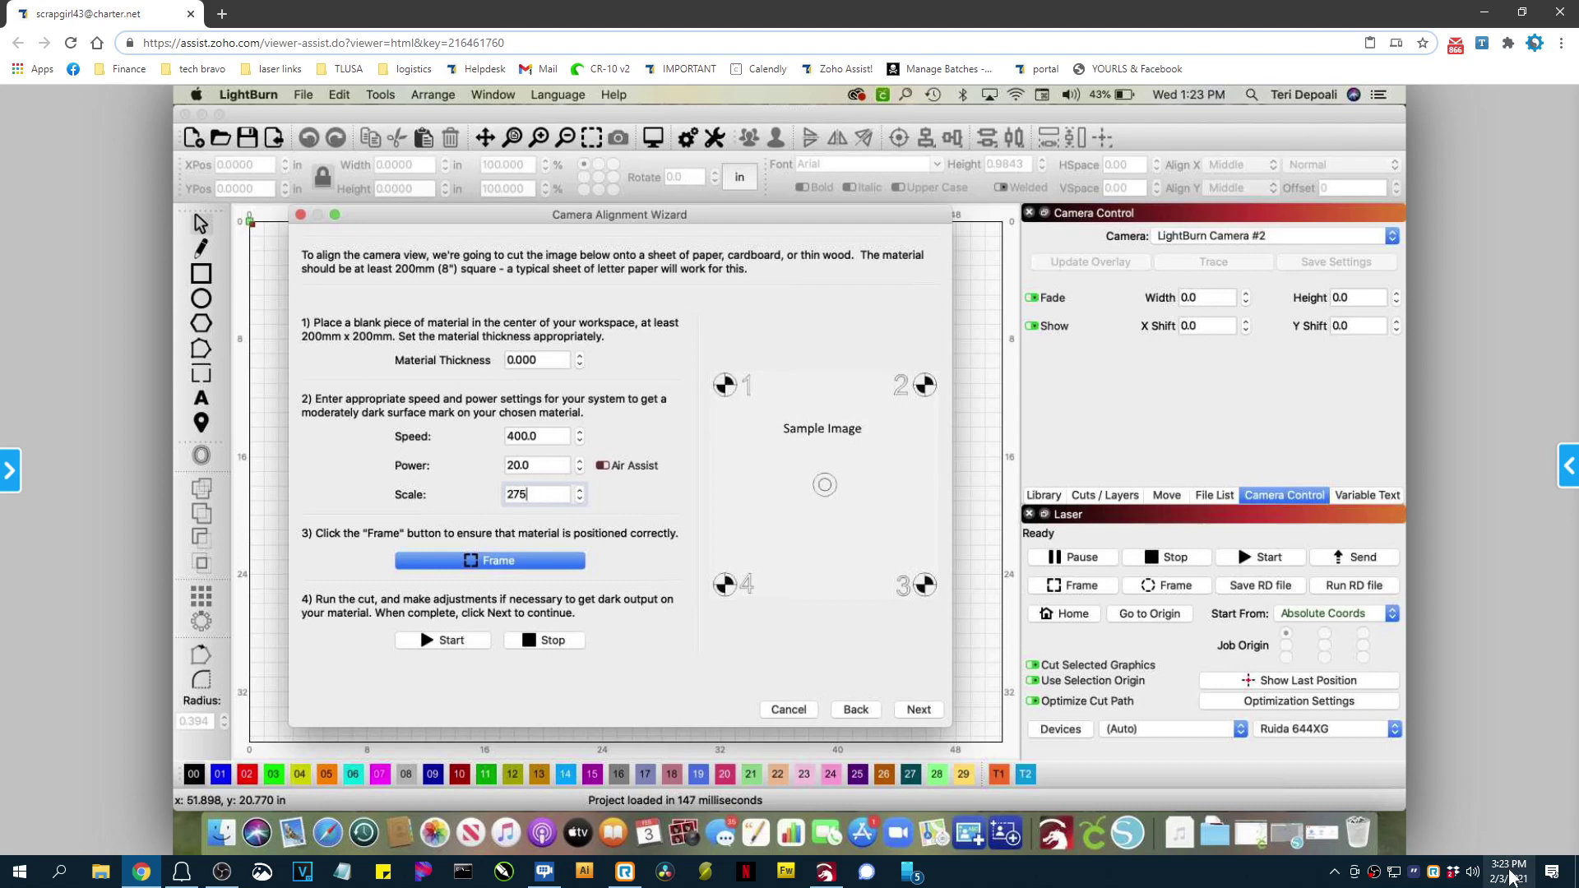
{"action": "mouse_move", "coordinate": [1507, 877]}
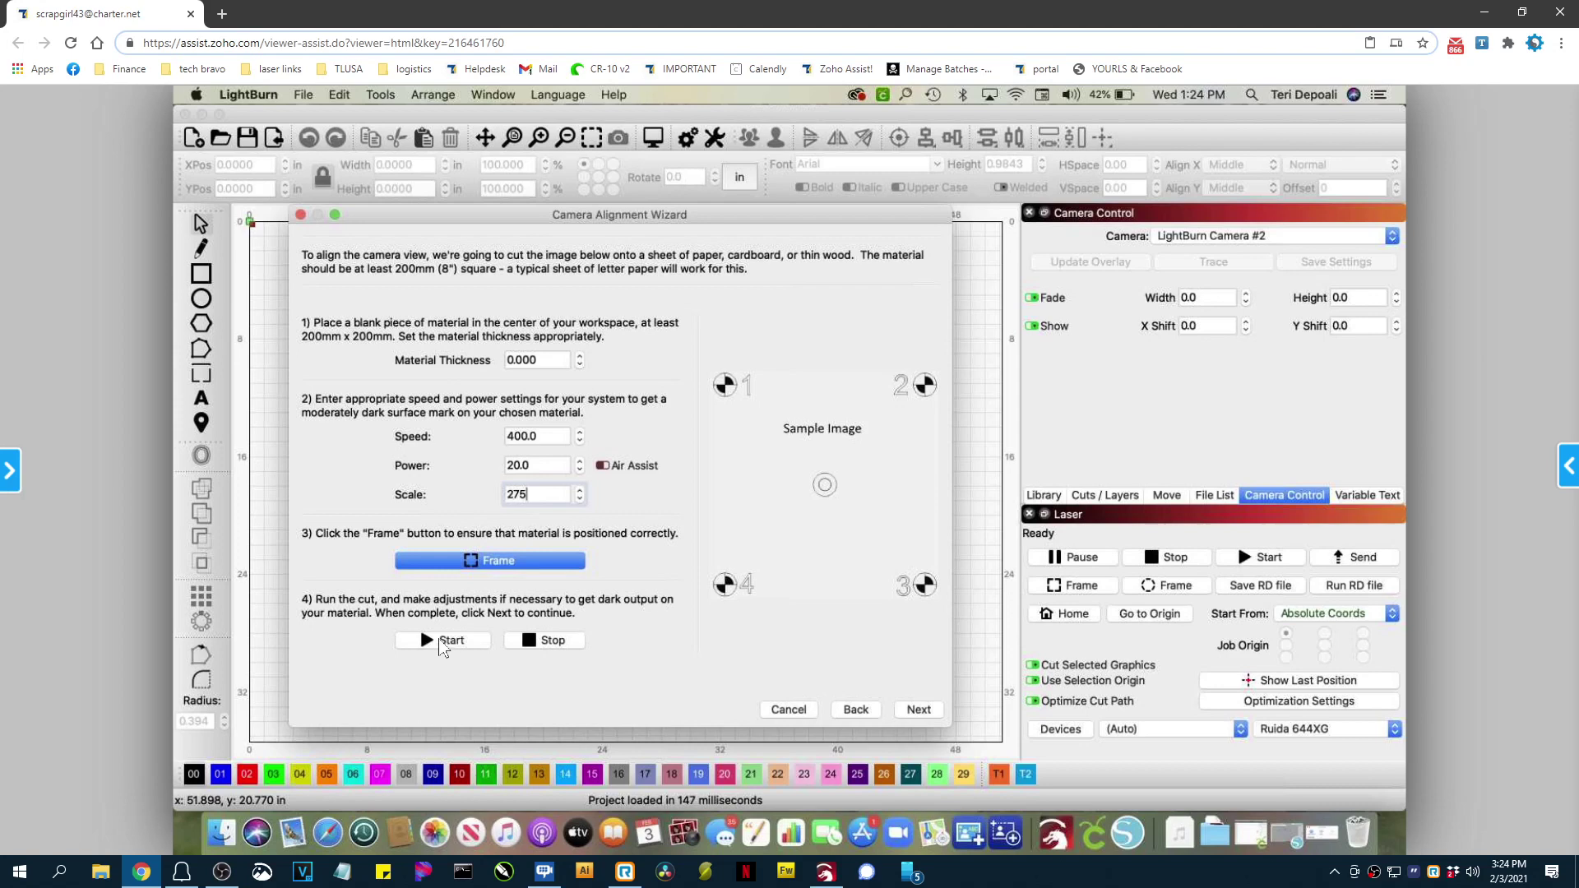
{"action": "left_click", "coordinate": [442, 641]}
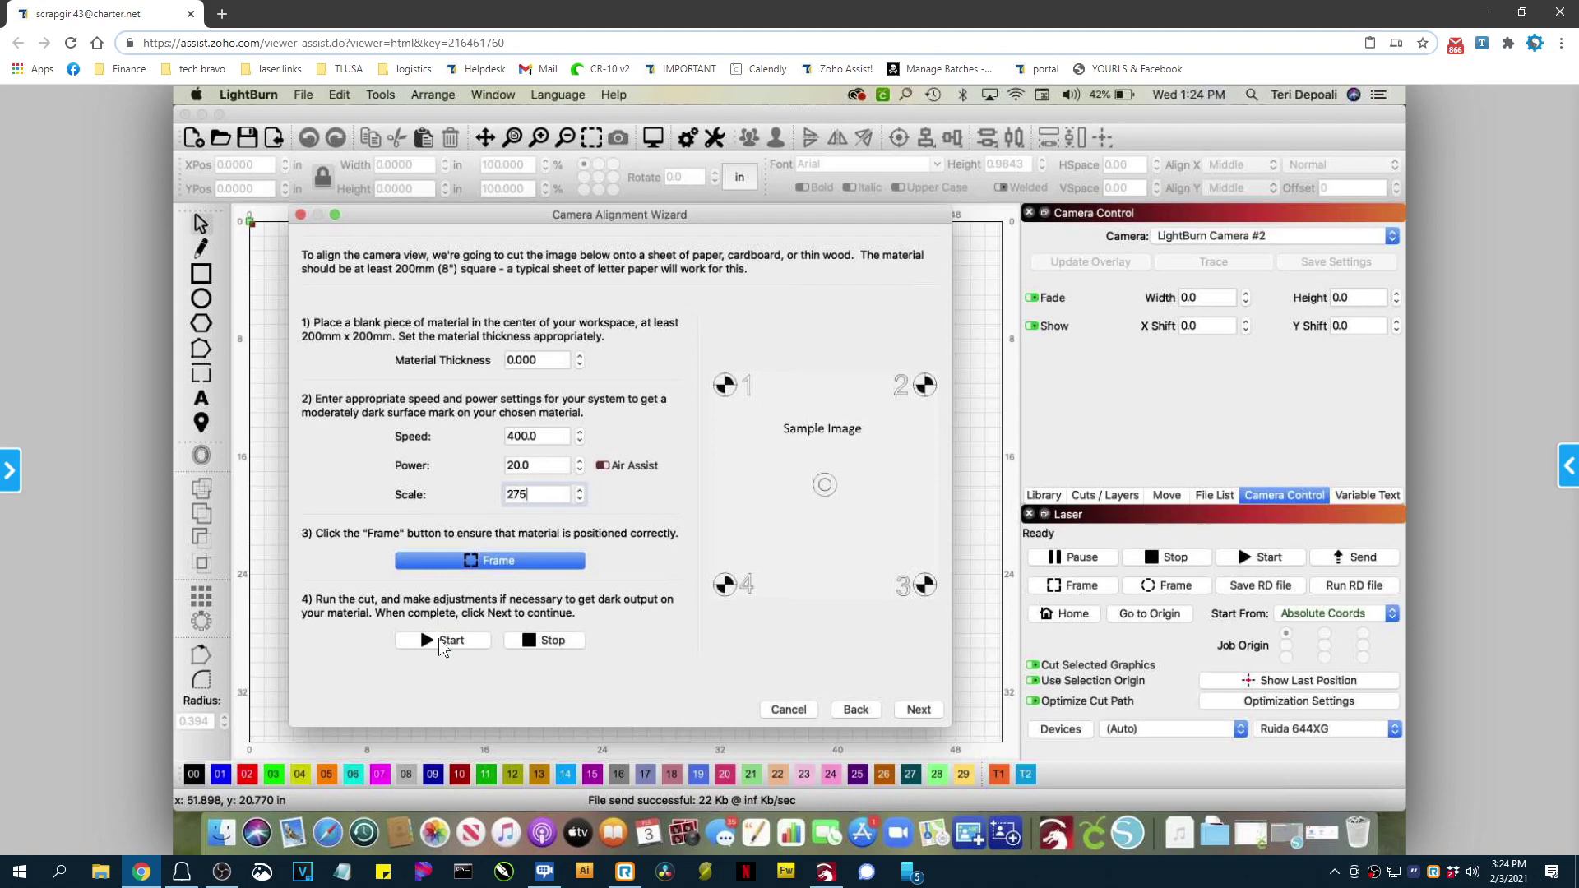
Advance the alignment wizard through the Capture Image page to the corner-marking page
{"action": "left_click", "coordinate": [915, 711]}
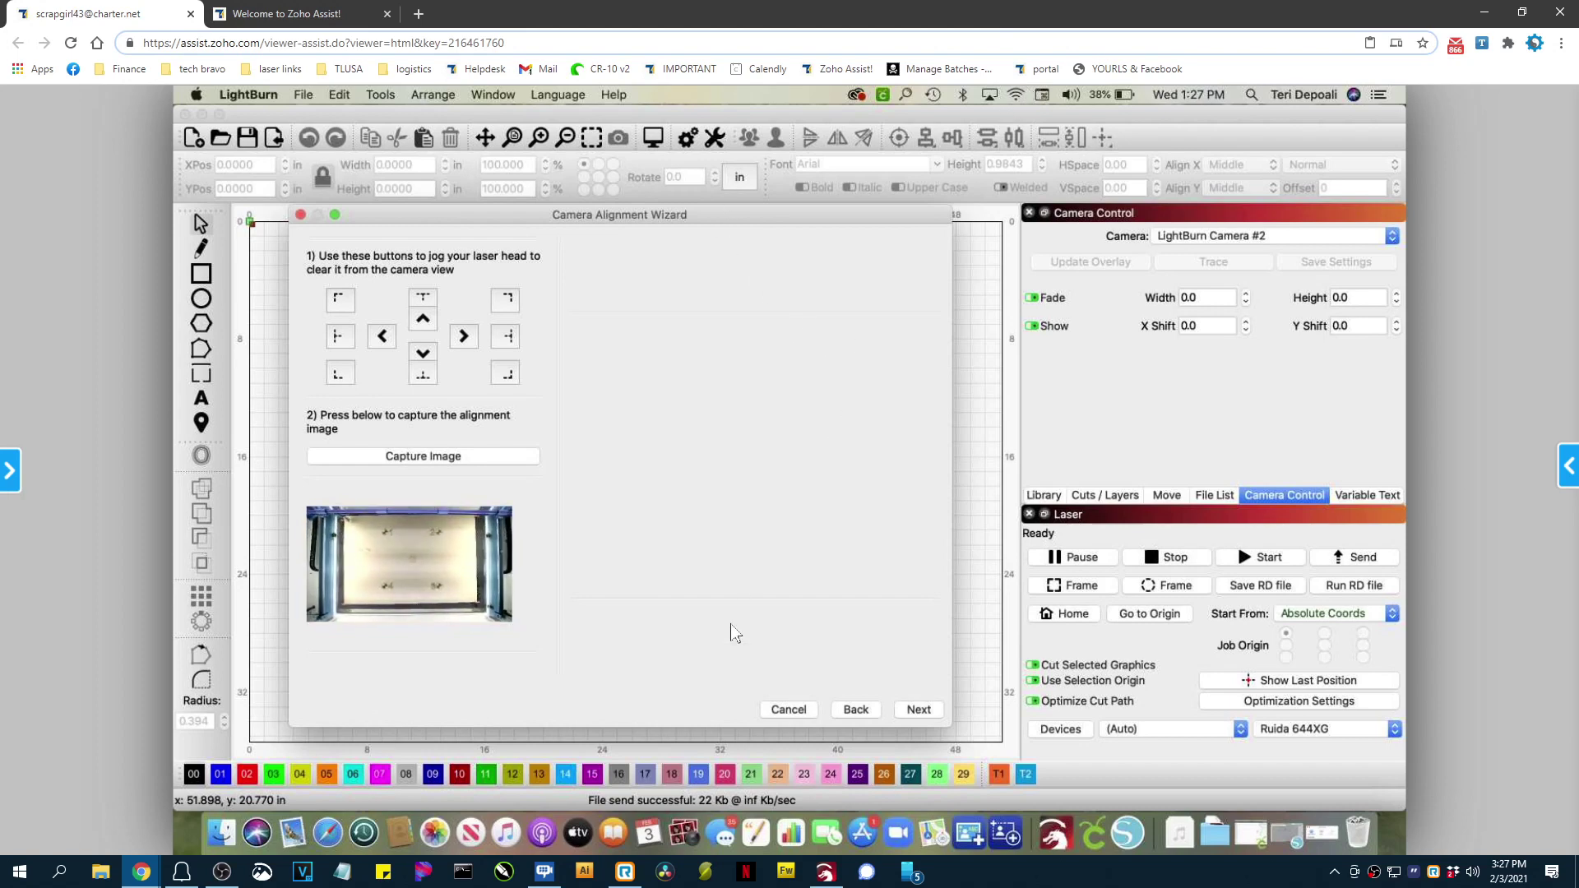
{"action": "left_click", "coordinate": [919, 711]}
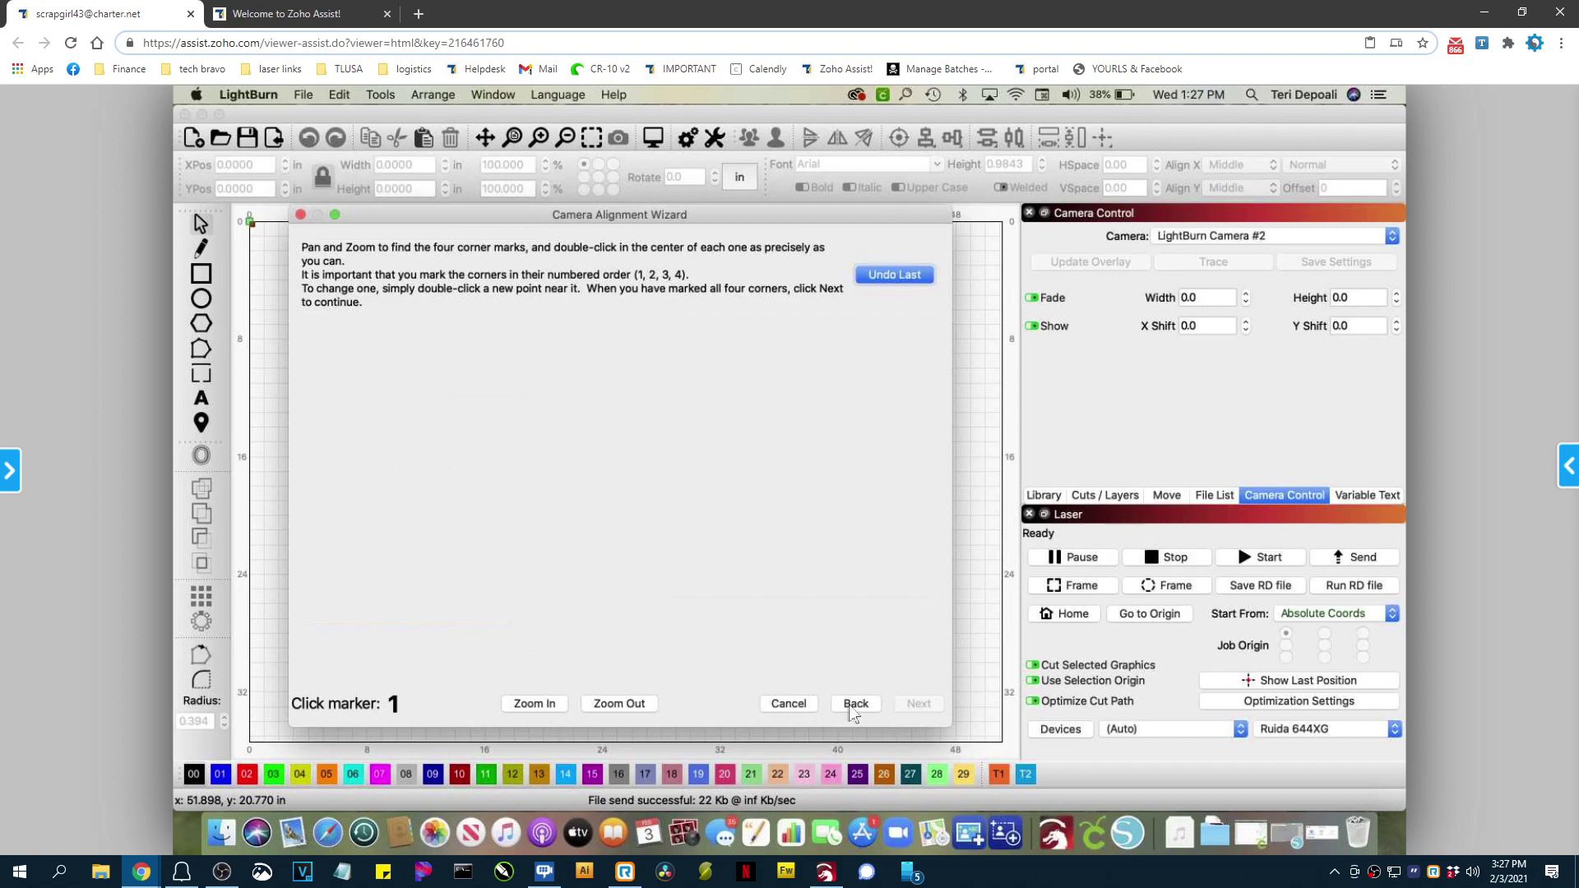
Capture the camera image of the cut targets, then mark the centre of corner target 1
{"action": "left_click", "coordinate": [853, 710]}
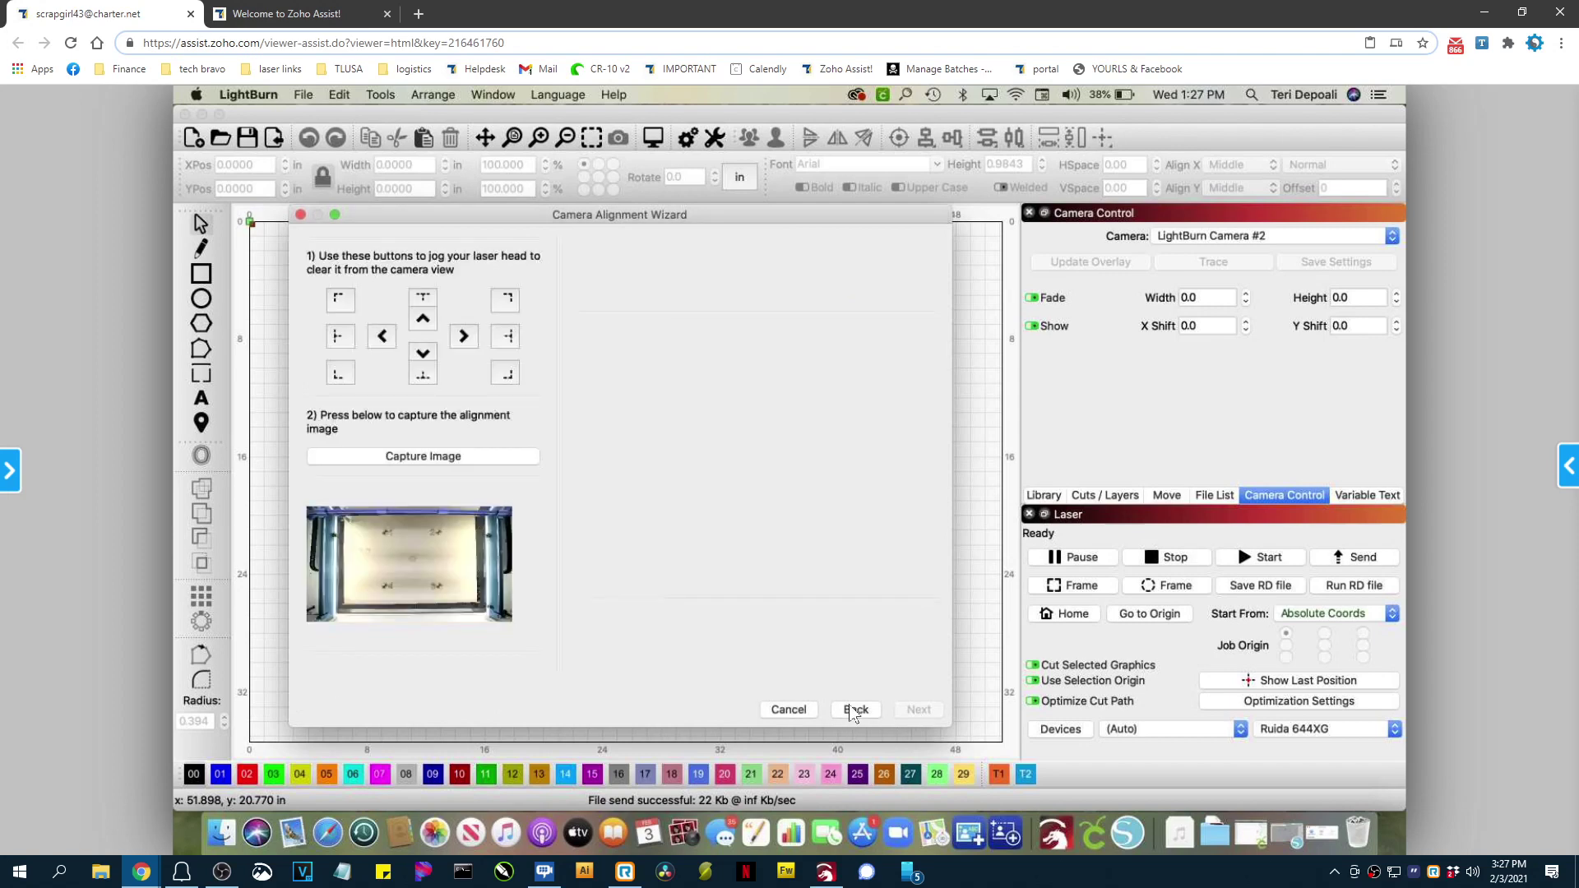
{"action": "left_click", "coordinate": [419, 458]}
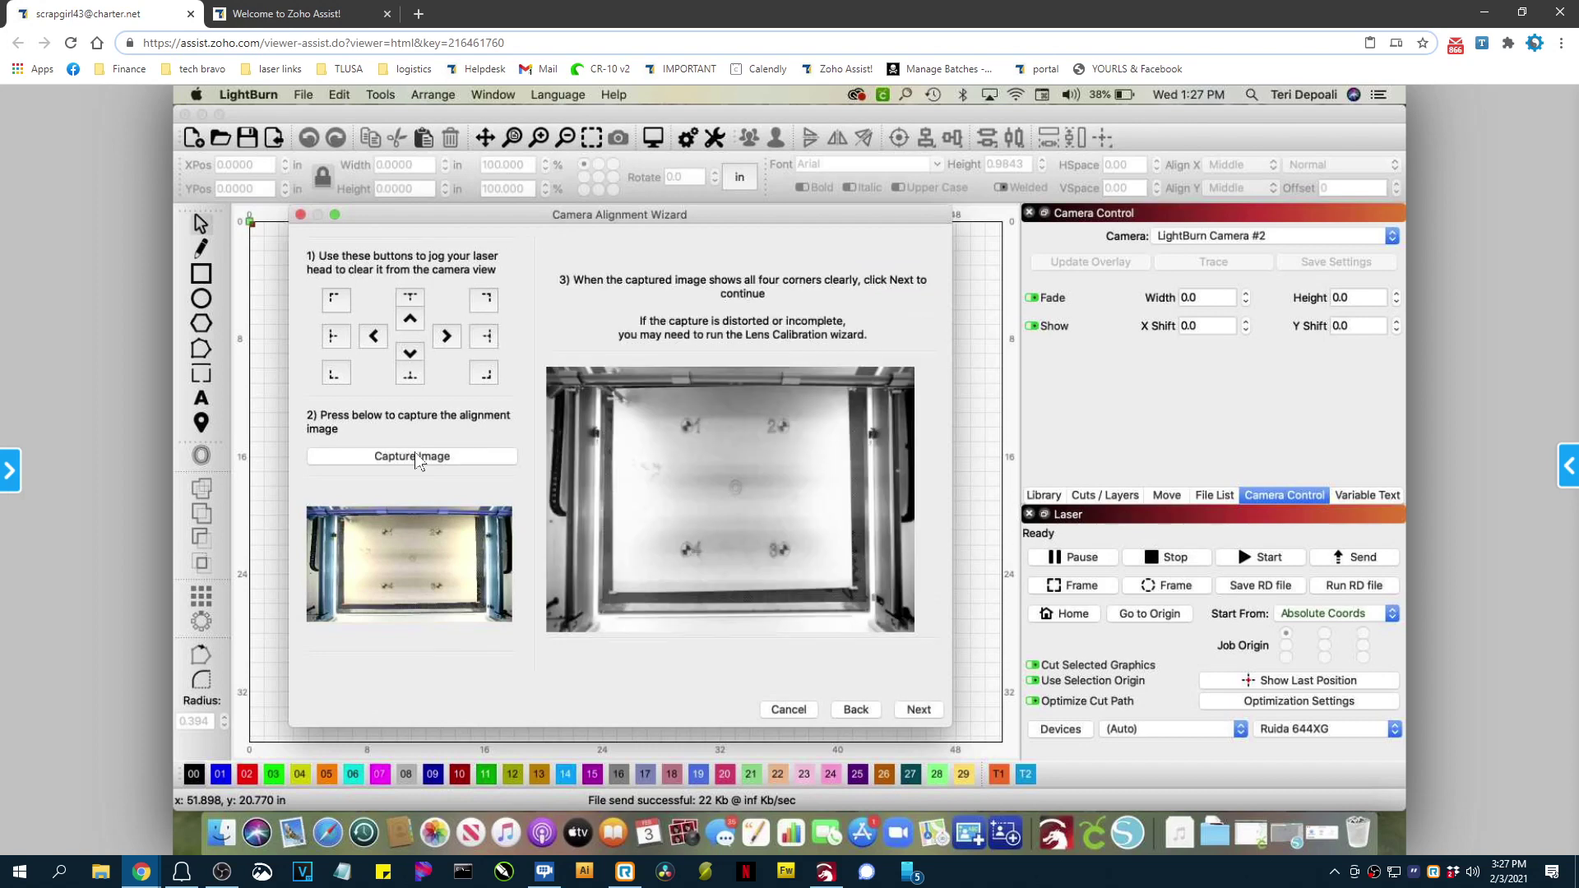
{"action": "left_click", "coordinate": [918, 709]}
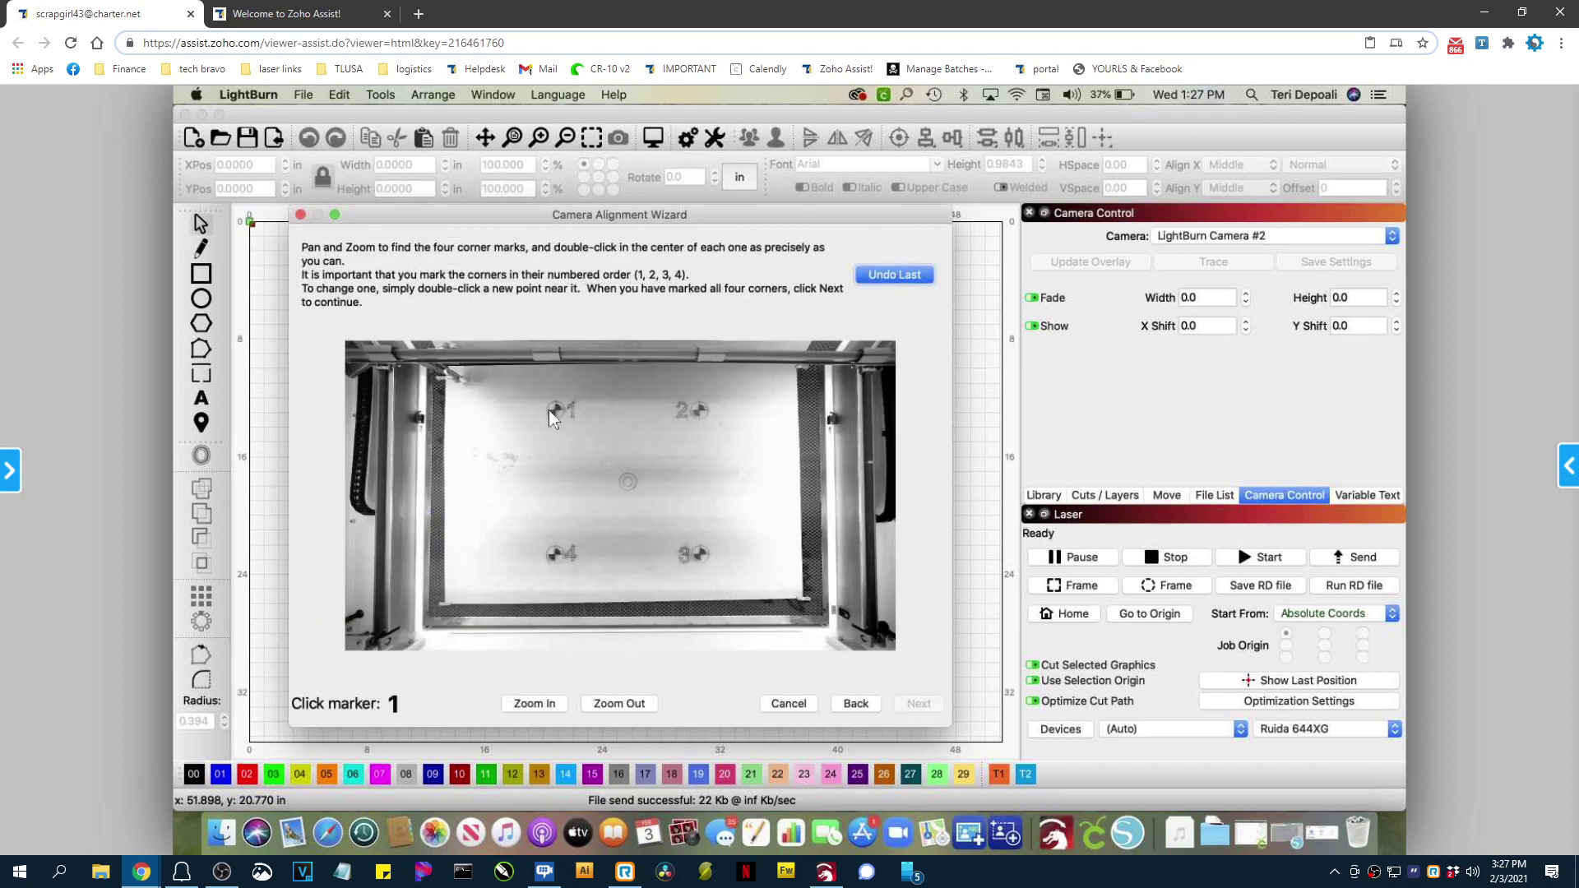
{"action": "scroll", "coordinate": [549, 410], "scroll_direction": "up", "scroll_amount": 1}
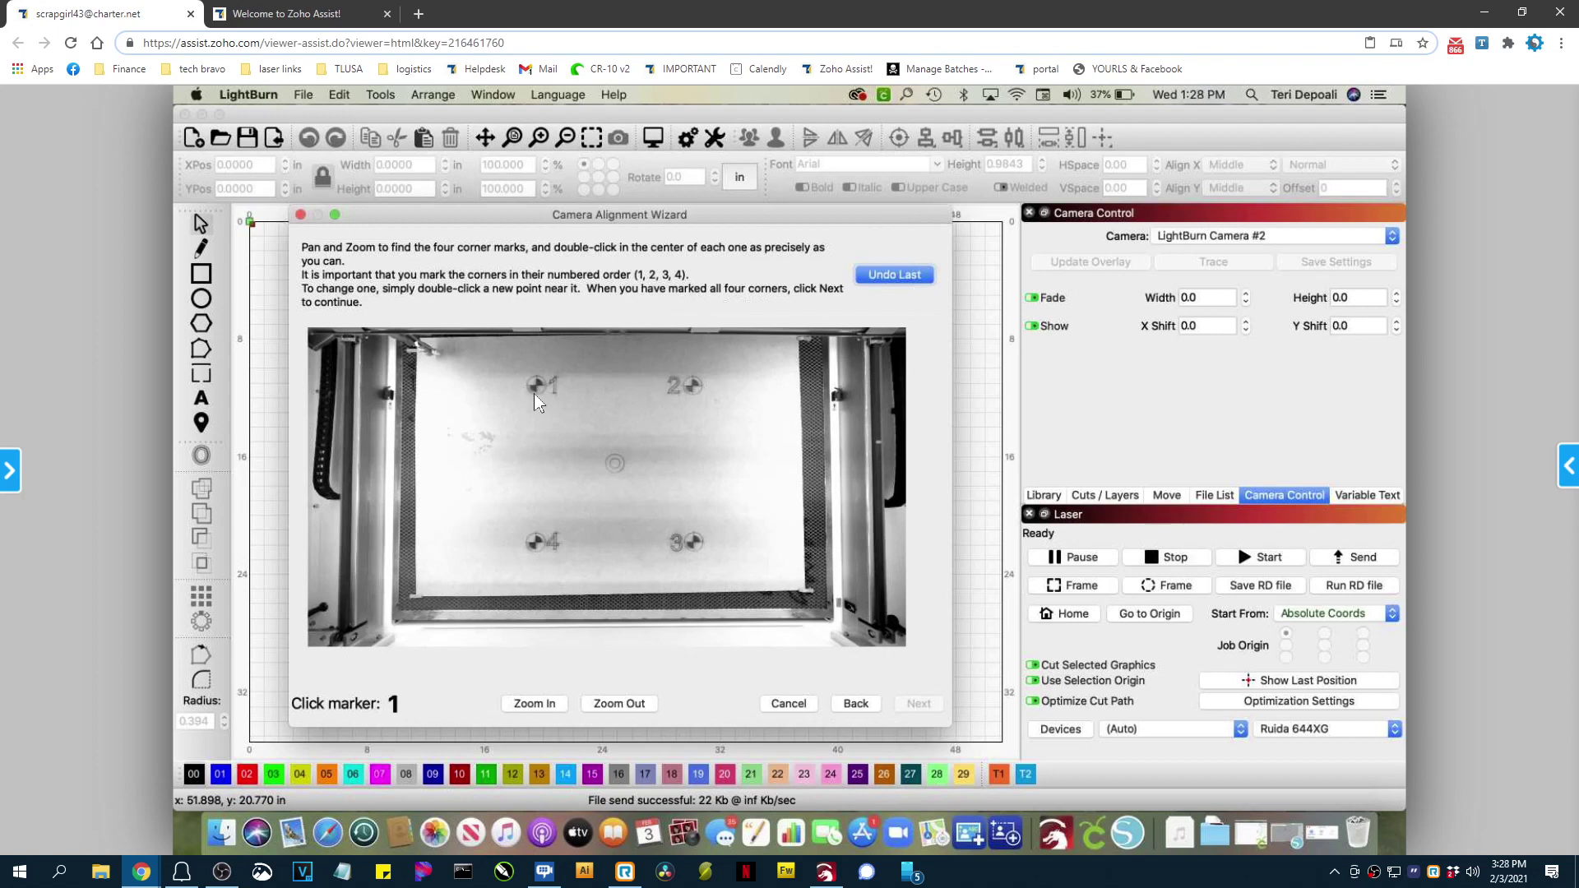
{"action": "double_click", "coordinate": [534, 393]}
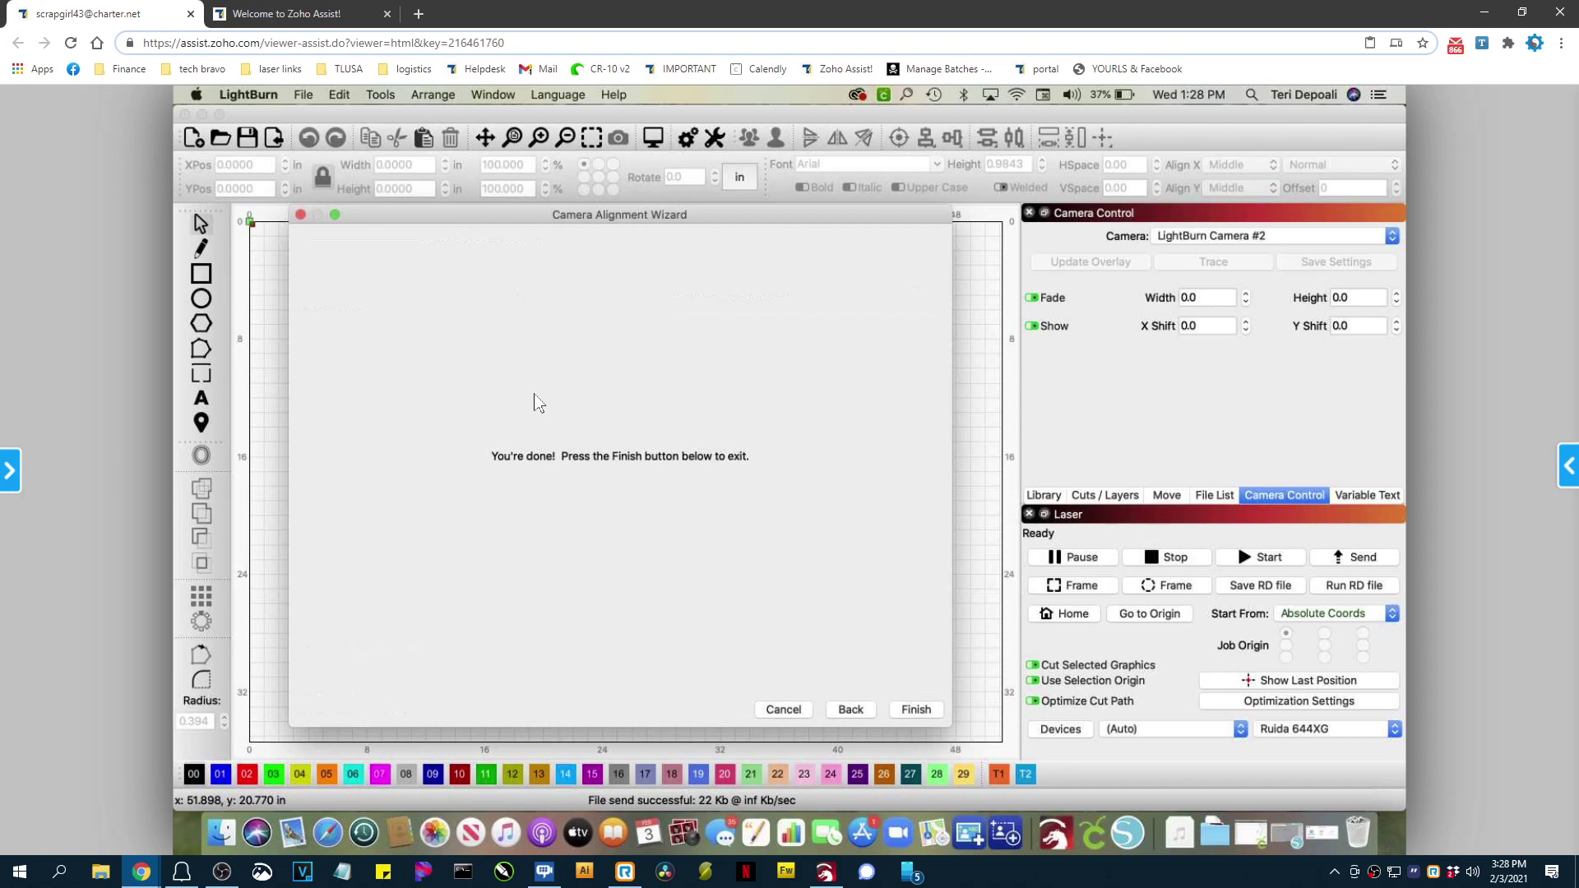
Return to the corner-marking page and zoom in on the camera image
{"action": "left_click", "coordinate": [850, 711]}
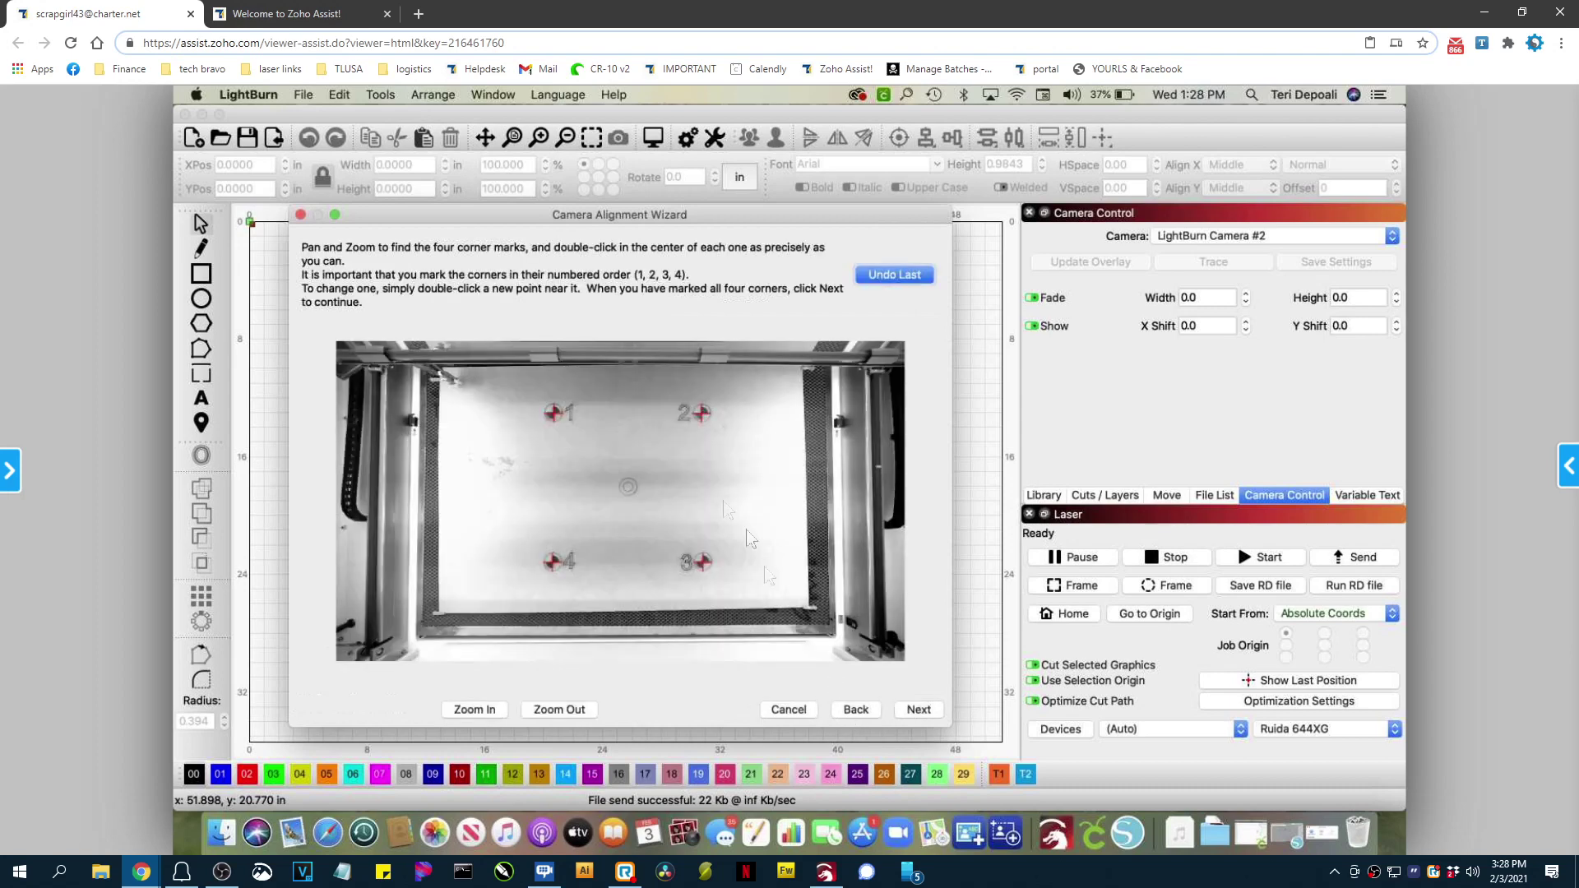
{"action": "scroll", "coordinate": [544, 415], "scroll_direction": "up", "scroll_amount": 1}
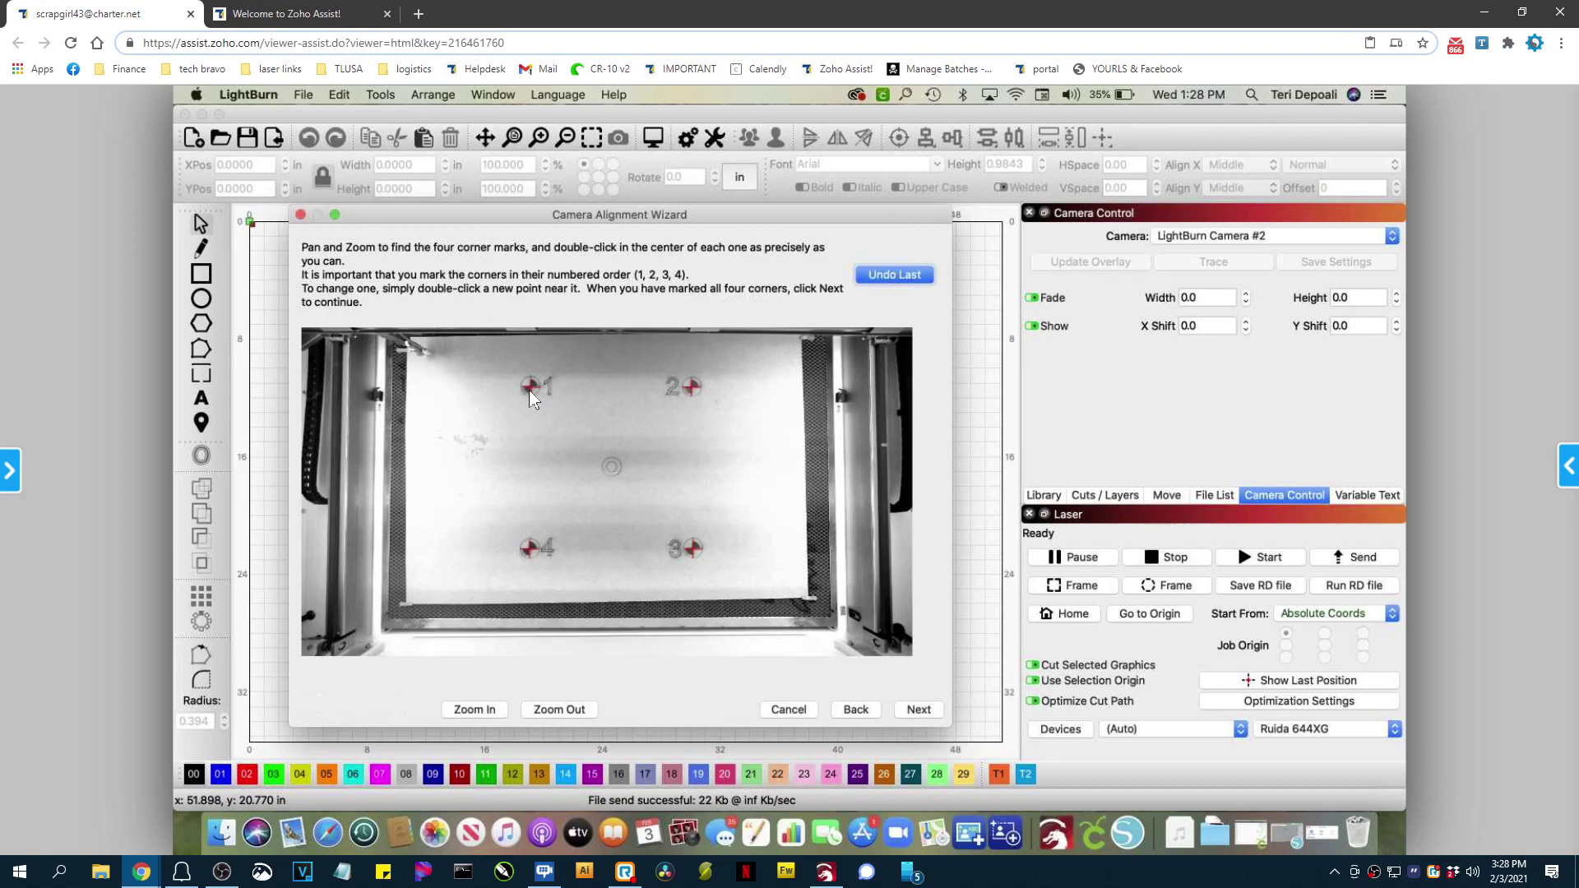
{"action": "left_click", "coordinate": [474, 709]}
Zoom in on corner mark 1 and undo the two most recently placed corner points
{"action": "left_click", "coordinate": [474, 709]}
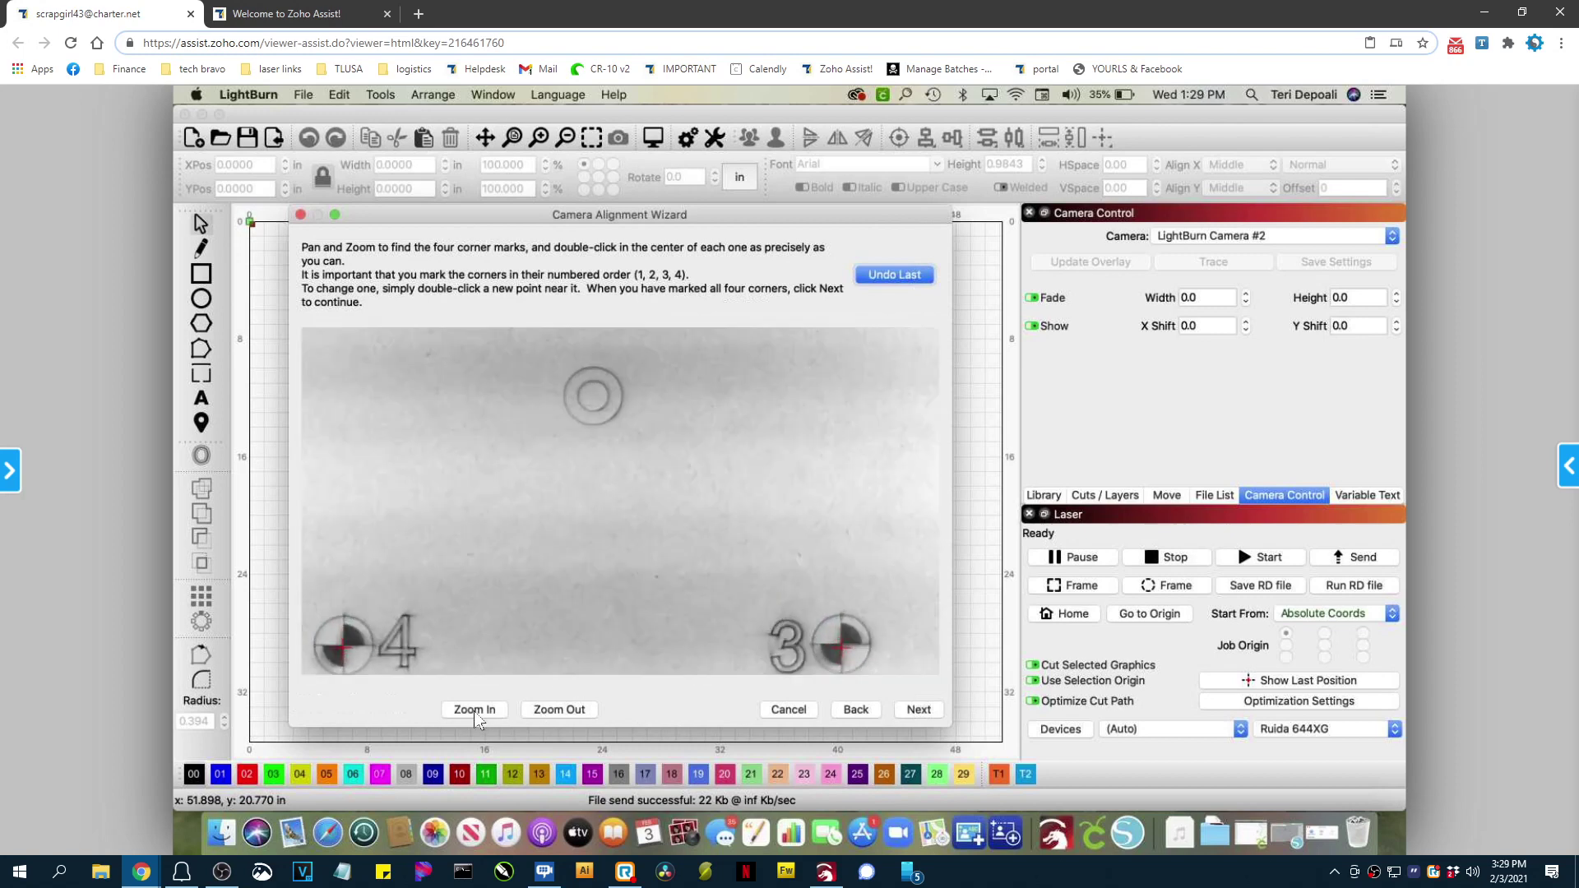
{"action": "scroll", "coordinate": [510, 416], "scroll_direction": "up", "scroll_amount": 6}
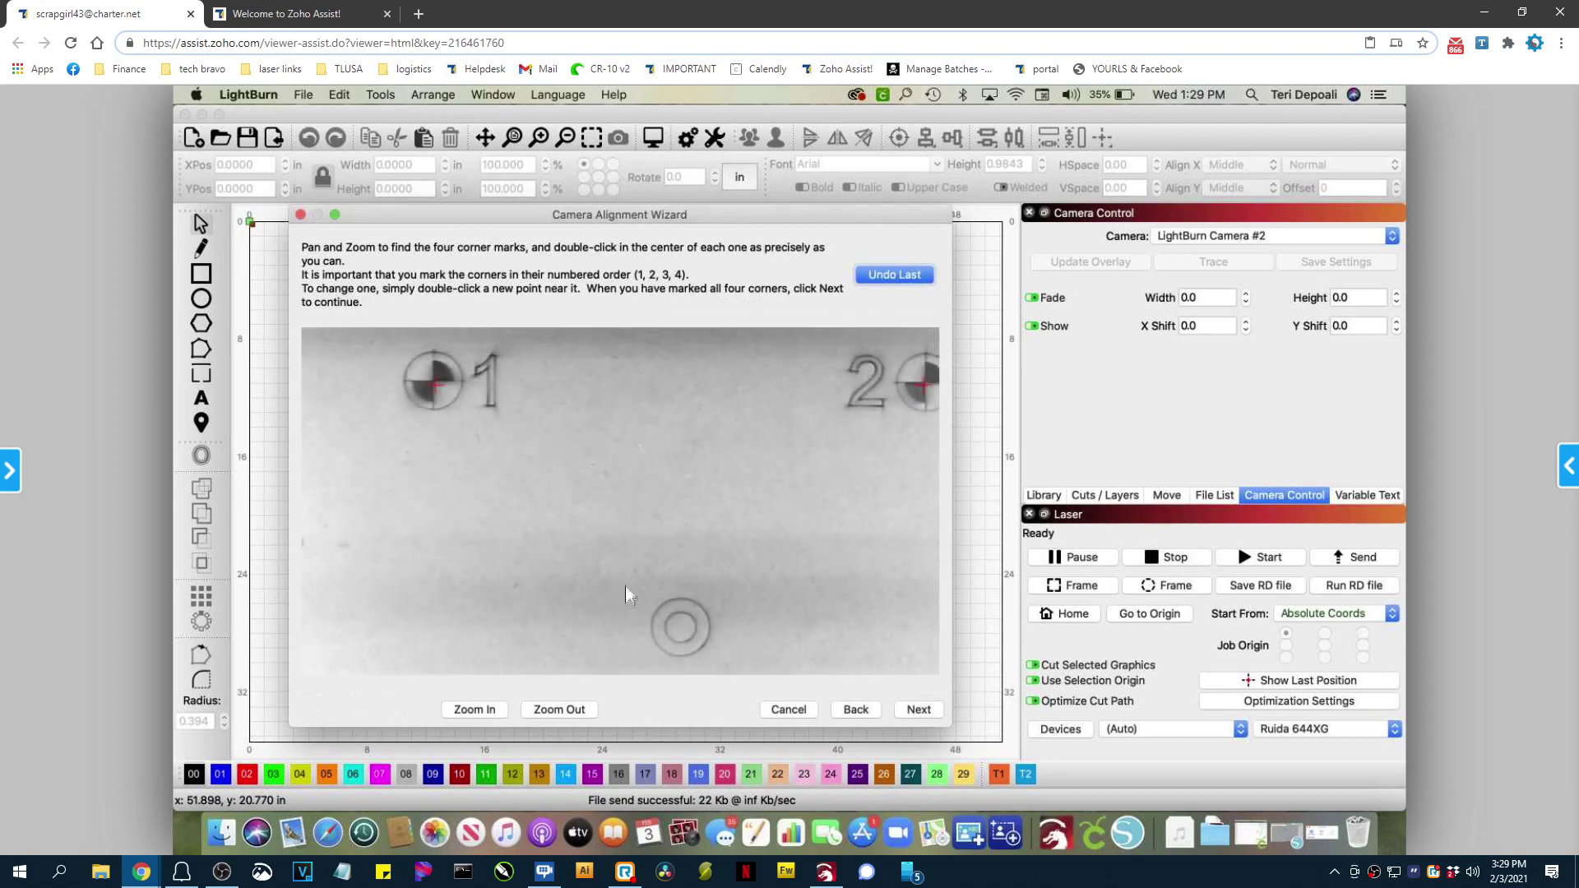
{"action": "scroll", "coordinate": [565, 520], "scroll_direction": "up", "scroll_amount": 3}
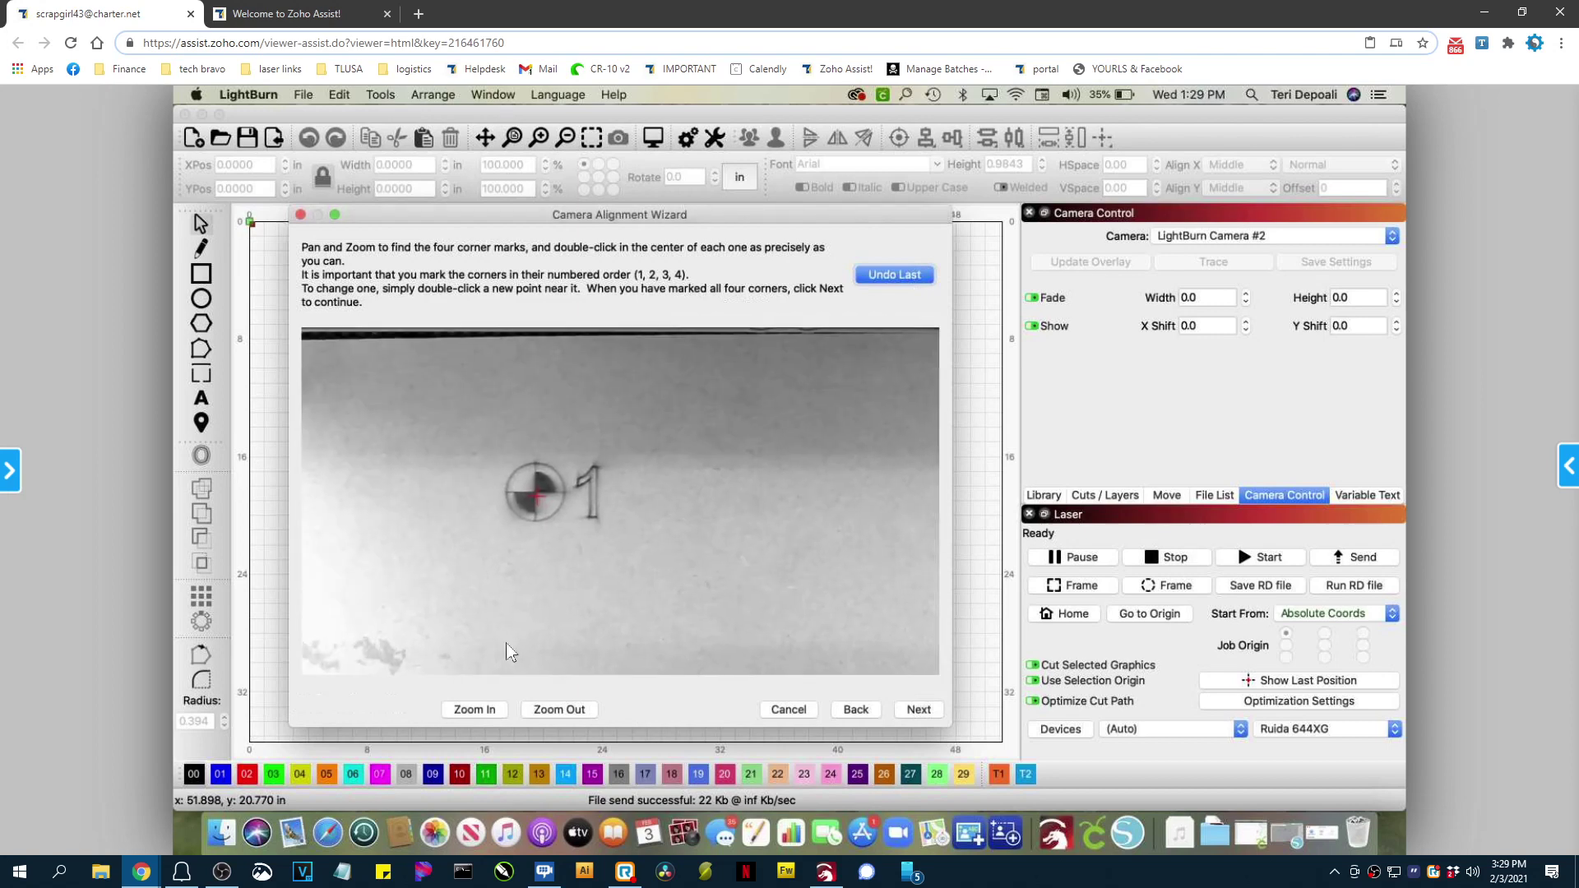
{"action": "left_click", "coordinate": [468, 709]}
{"action": "left_click", "coordinate": [468, 708]}
{"action": "left_click", "coordinate": [468, 709]}
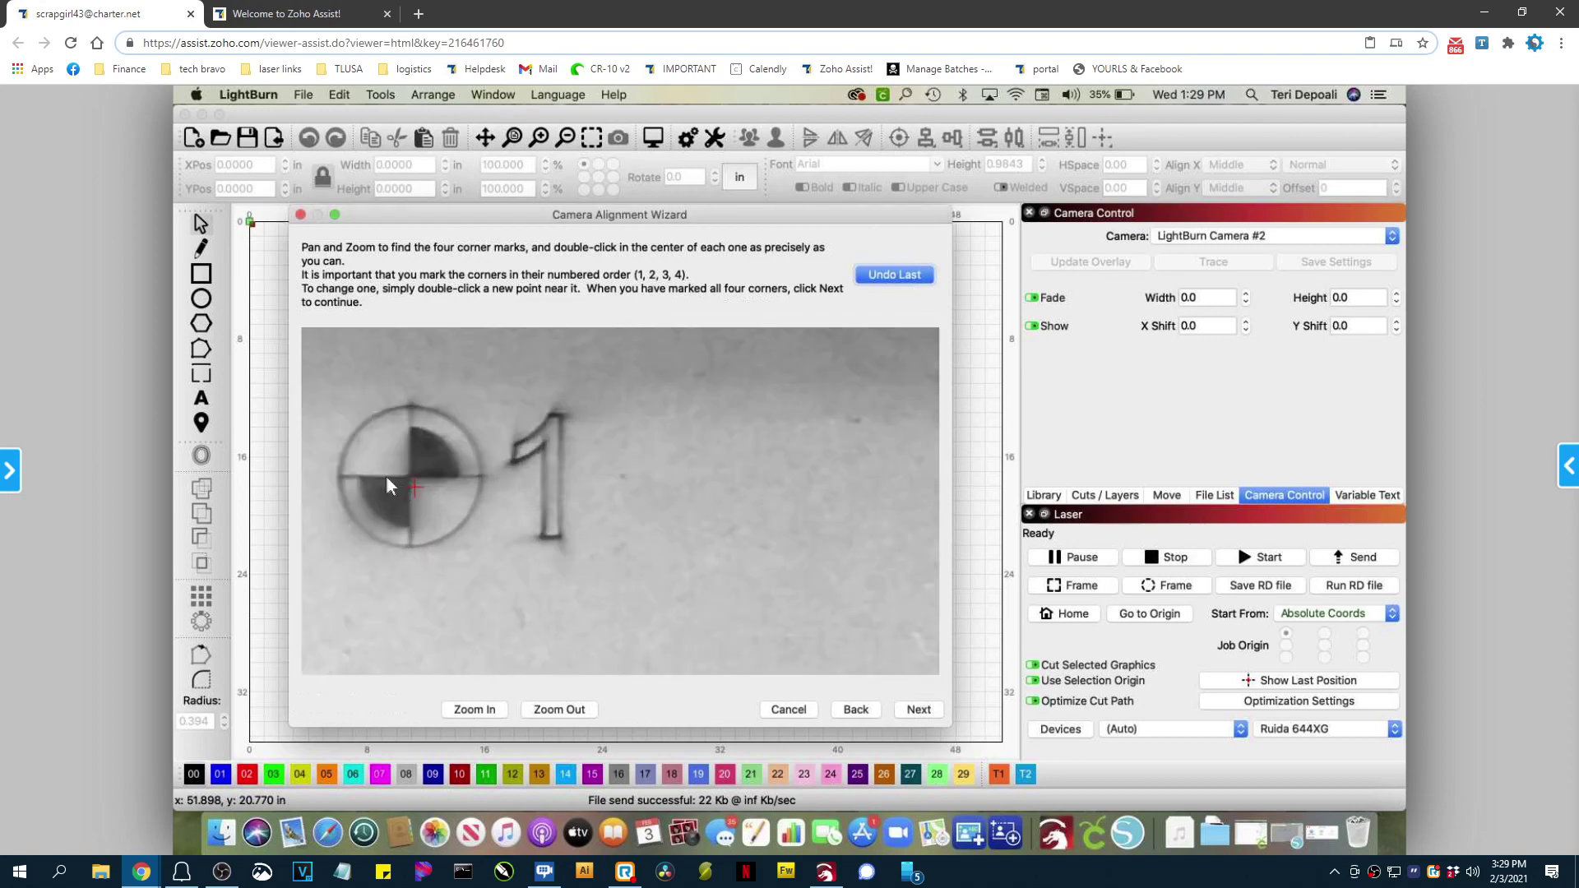
{"action": "left_click_drag", "start_coordinate": [475, 517], "coordinate": [648, 533]}
{"action": "left_click", "coordinate": [467, 709]}
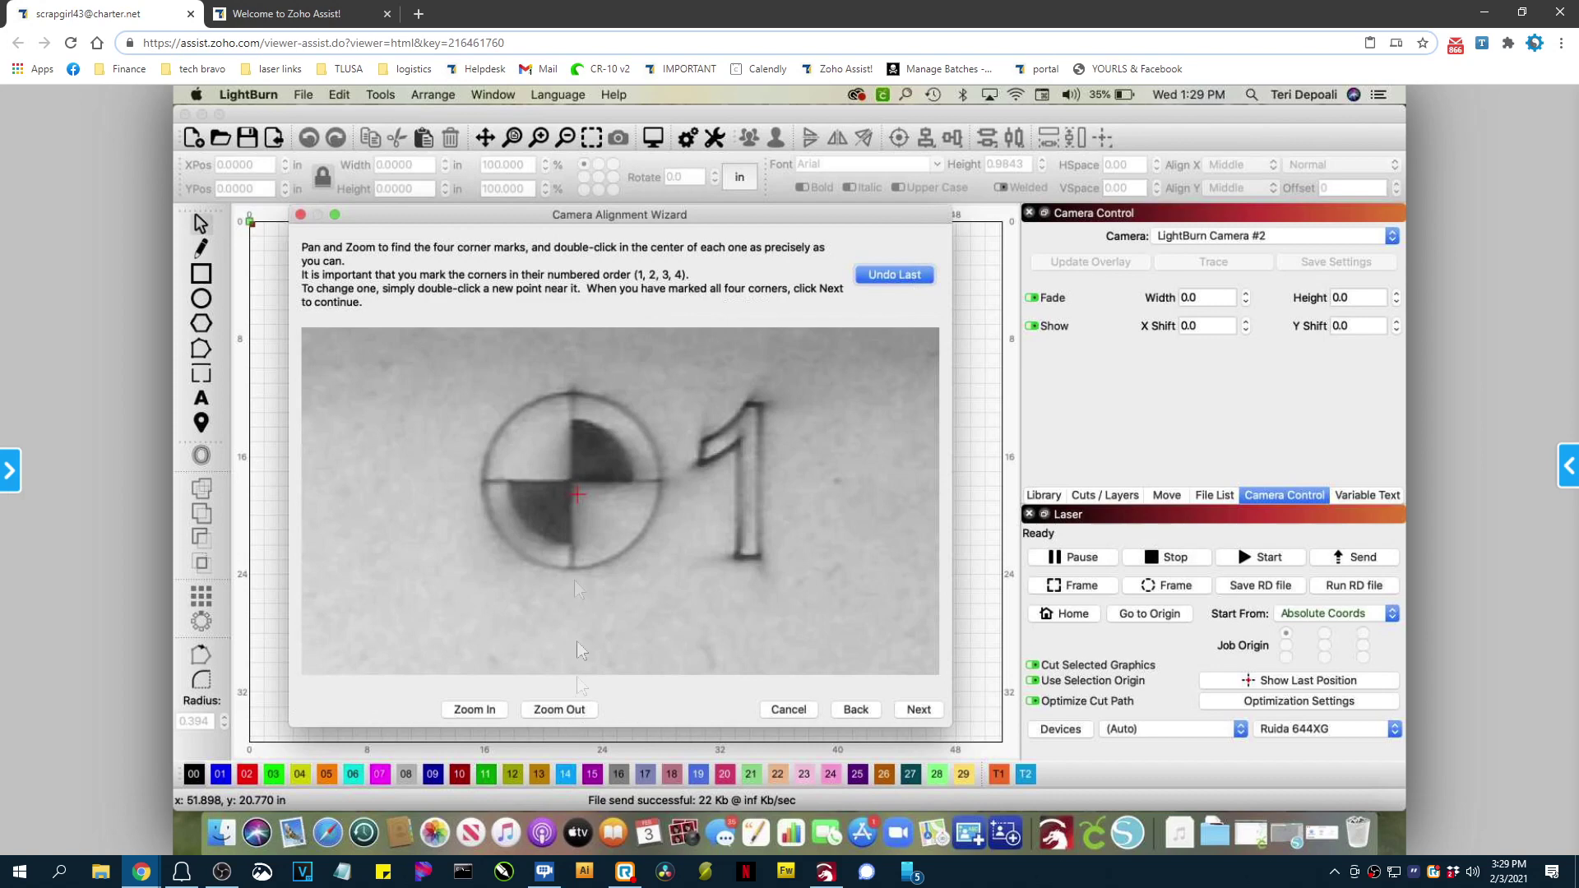
{"action": "left_click", "coordinate": [892, 277]}
{"action": "left_click", "coordinate": [892, 277]}
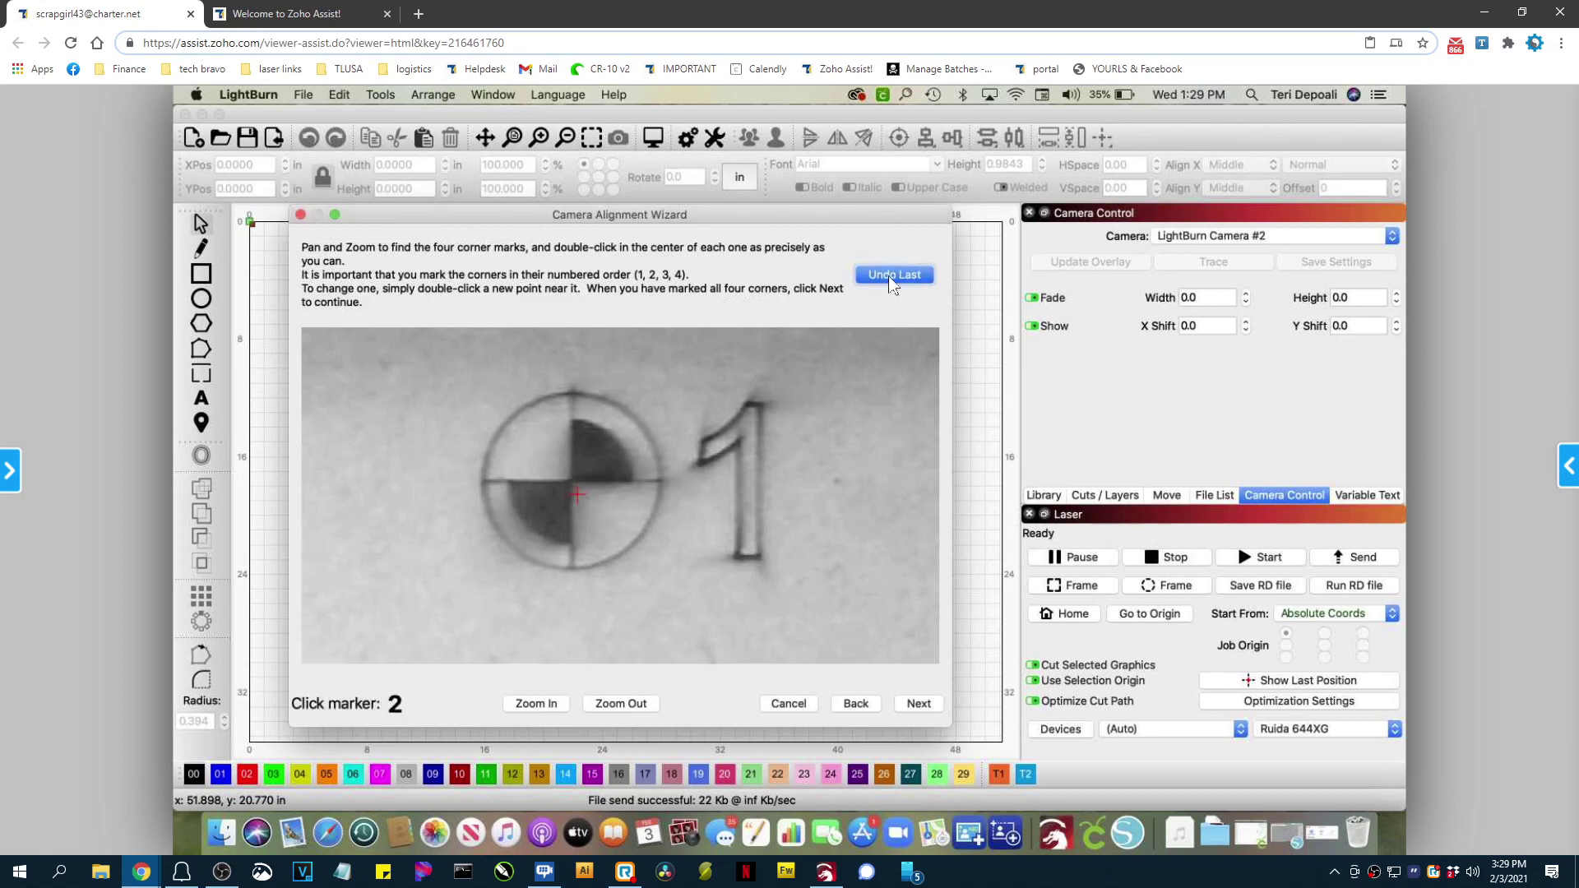
Clear the corner 1 point and re-mark it at the exact centre of target 1
{"action": "left_click", "coordinate": [892, 277]}
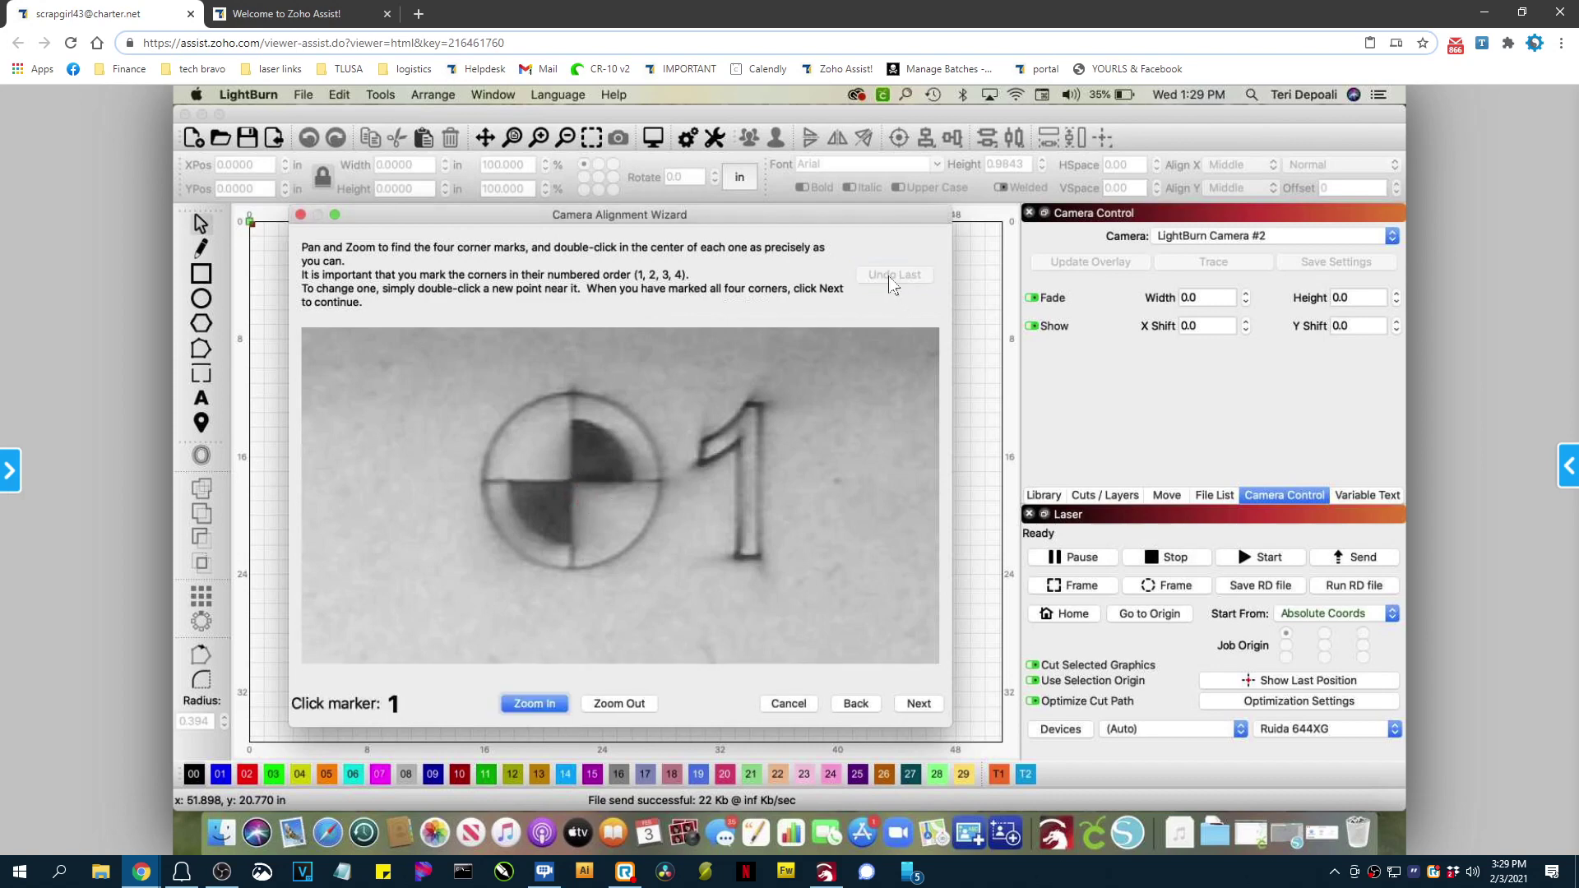
{"action": "double_click", "coordinate": [569, 483]}
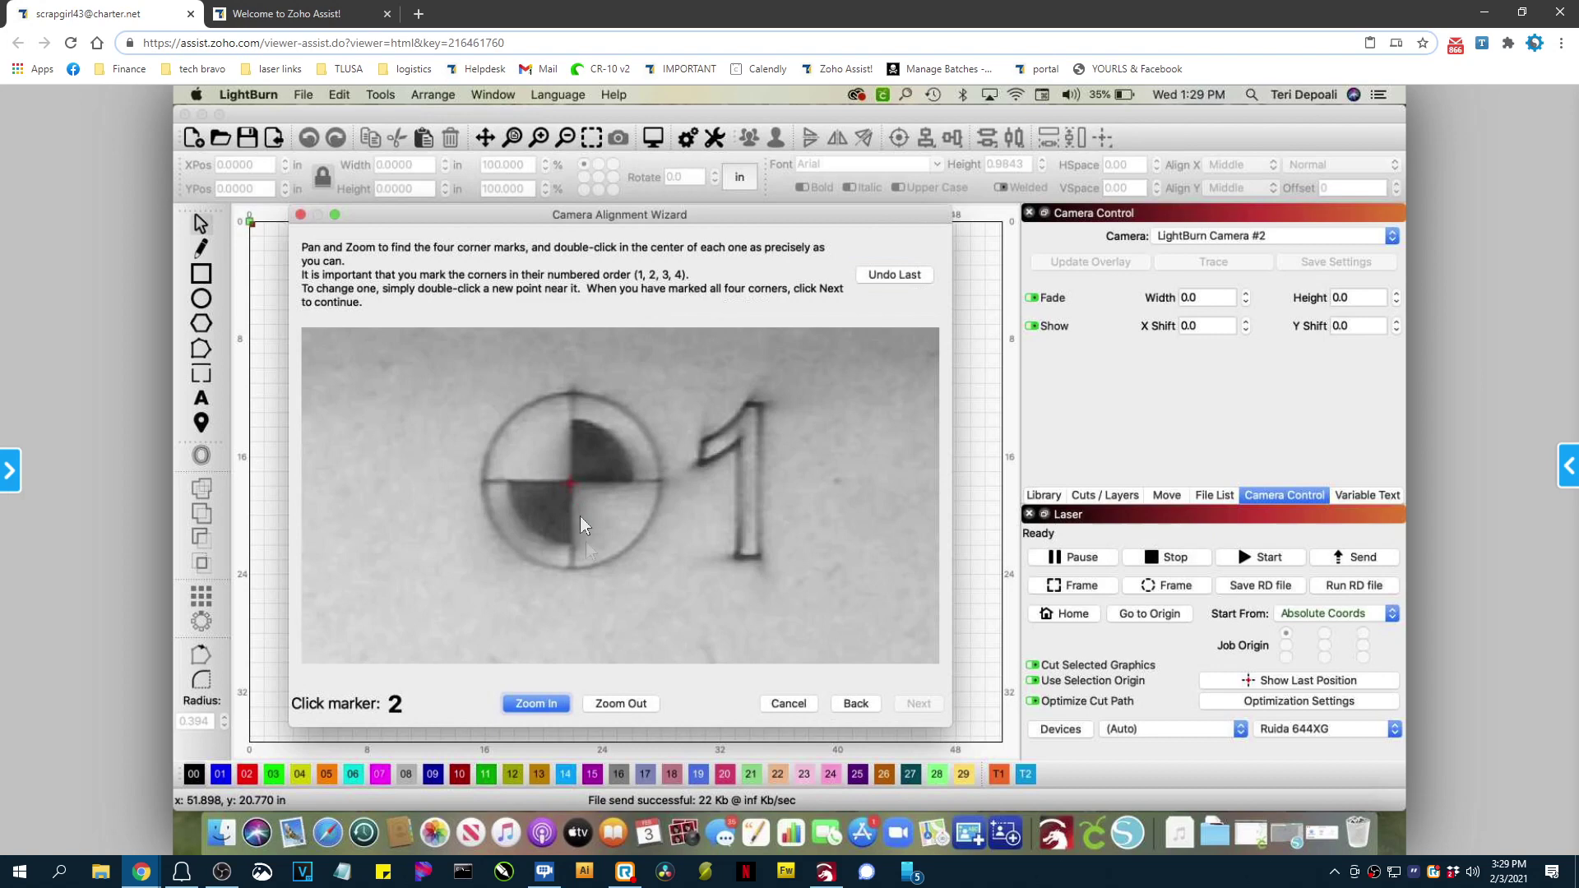
{"action": "left_click", "coordinate": [893, 279]}
Pan to corner target 2 and mark its exact centre, then zoom in to check it
{"action": "left_click_drag", "start_coordinate": [851, 590], "coordinate": [598, 561]}
{"action": "left_click_drag", "start_coordinate": [781, 549], "coordinate": [483, 528]}
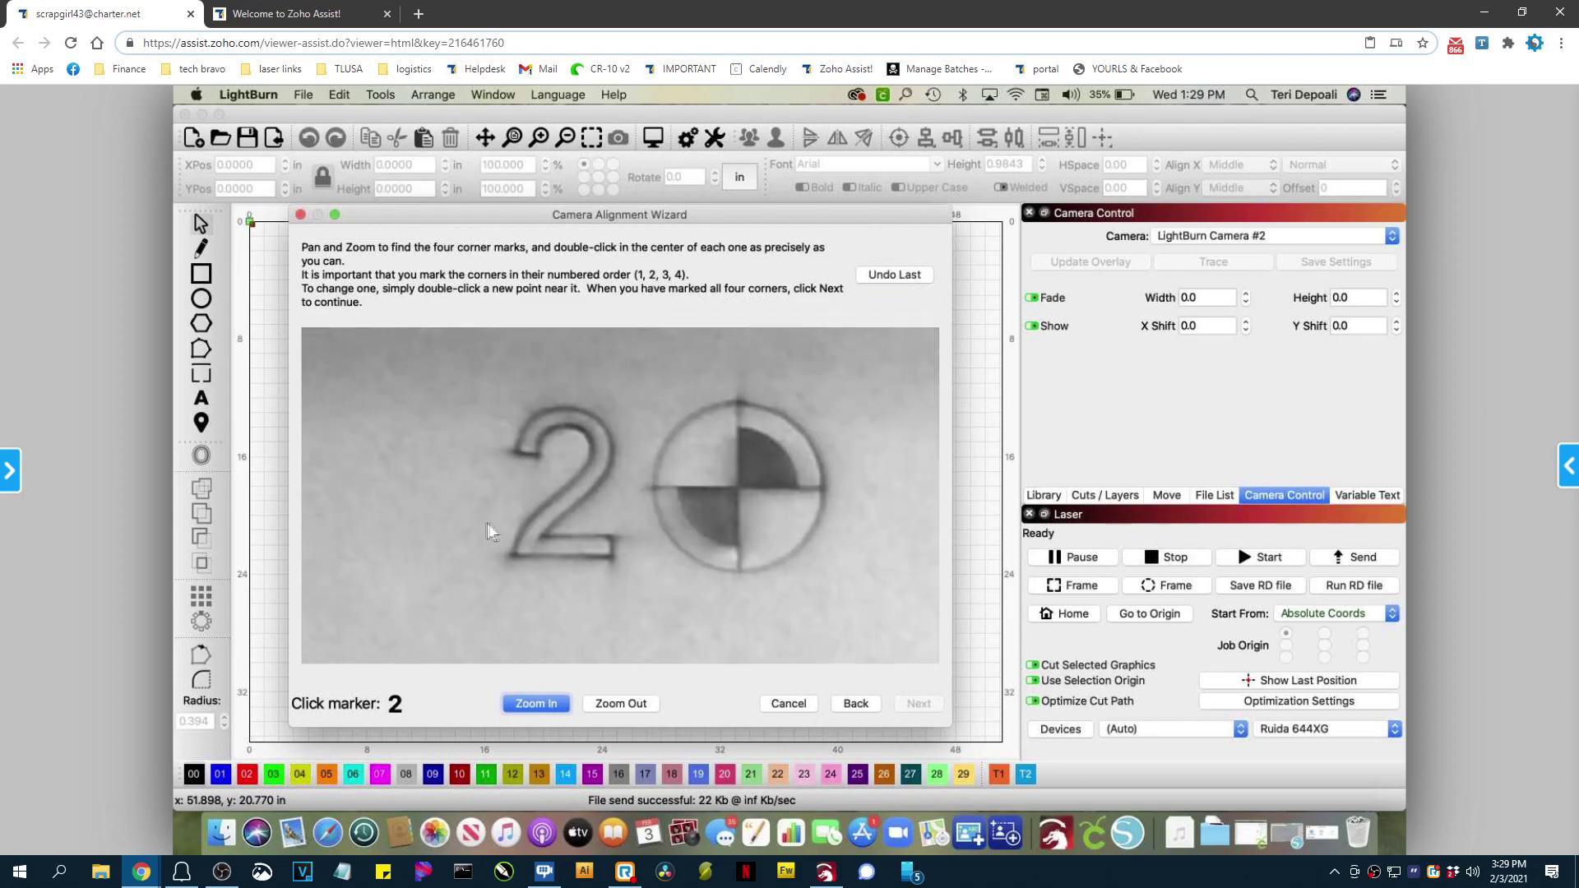
{"action": "double_click", "coordinate": [731, 495]}
{"action": "scroll", "coordinate": [730, 493], "scroll_direction": "up", "scroll_amount": 1}
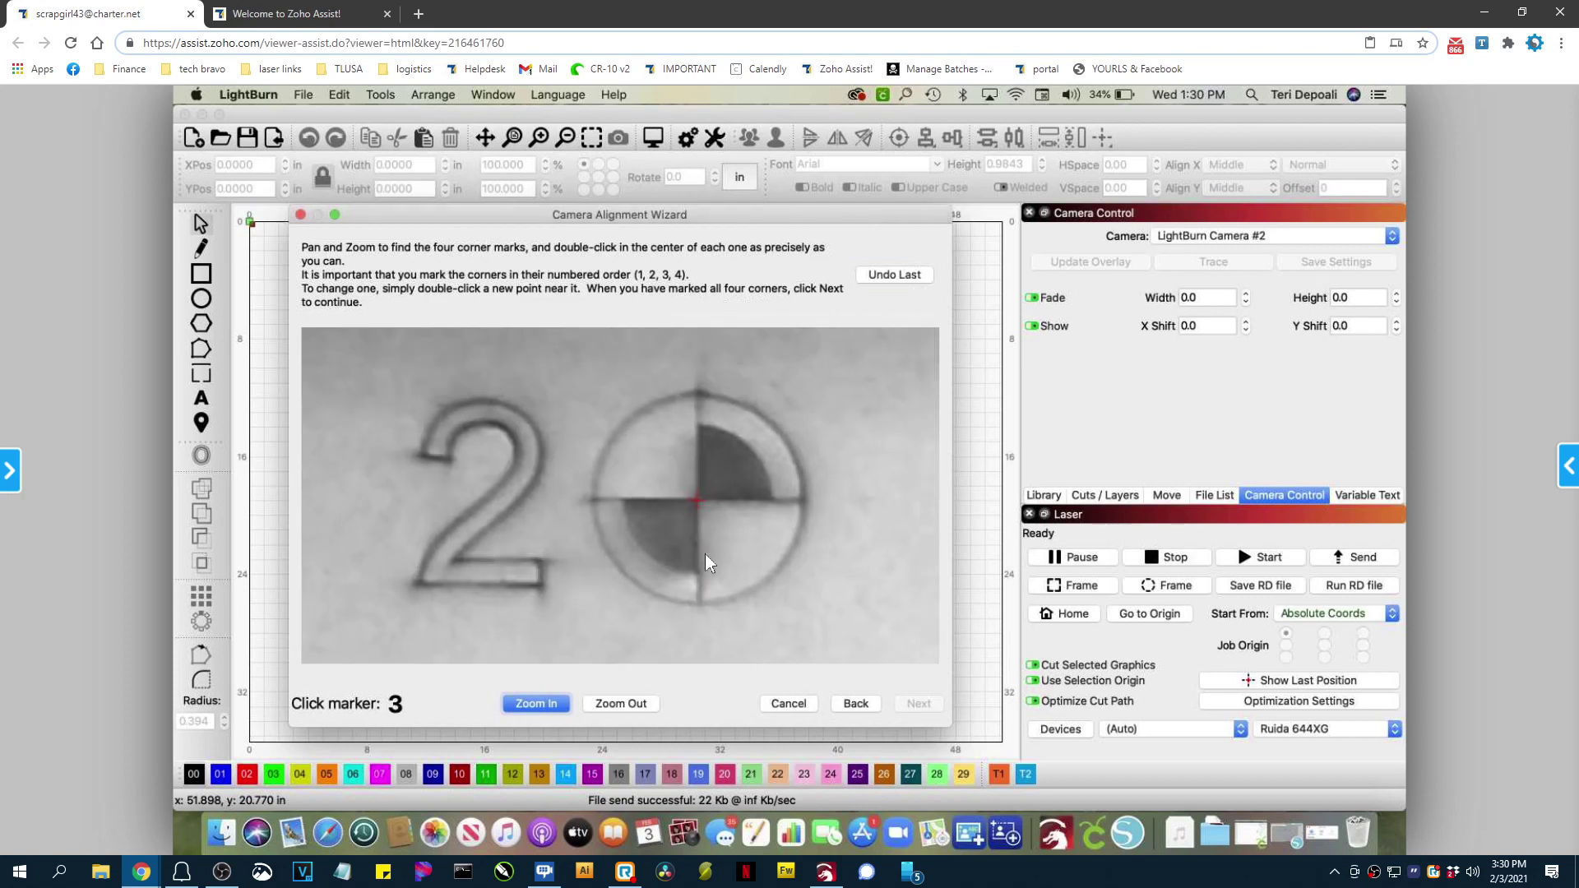
Magnify the image to verify the marked target 2 centre point
{"action": "scroll", "coordinate": [698, 514], "scroll_direction": "down", "scroll_amount": 2}
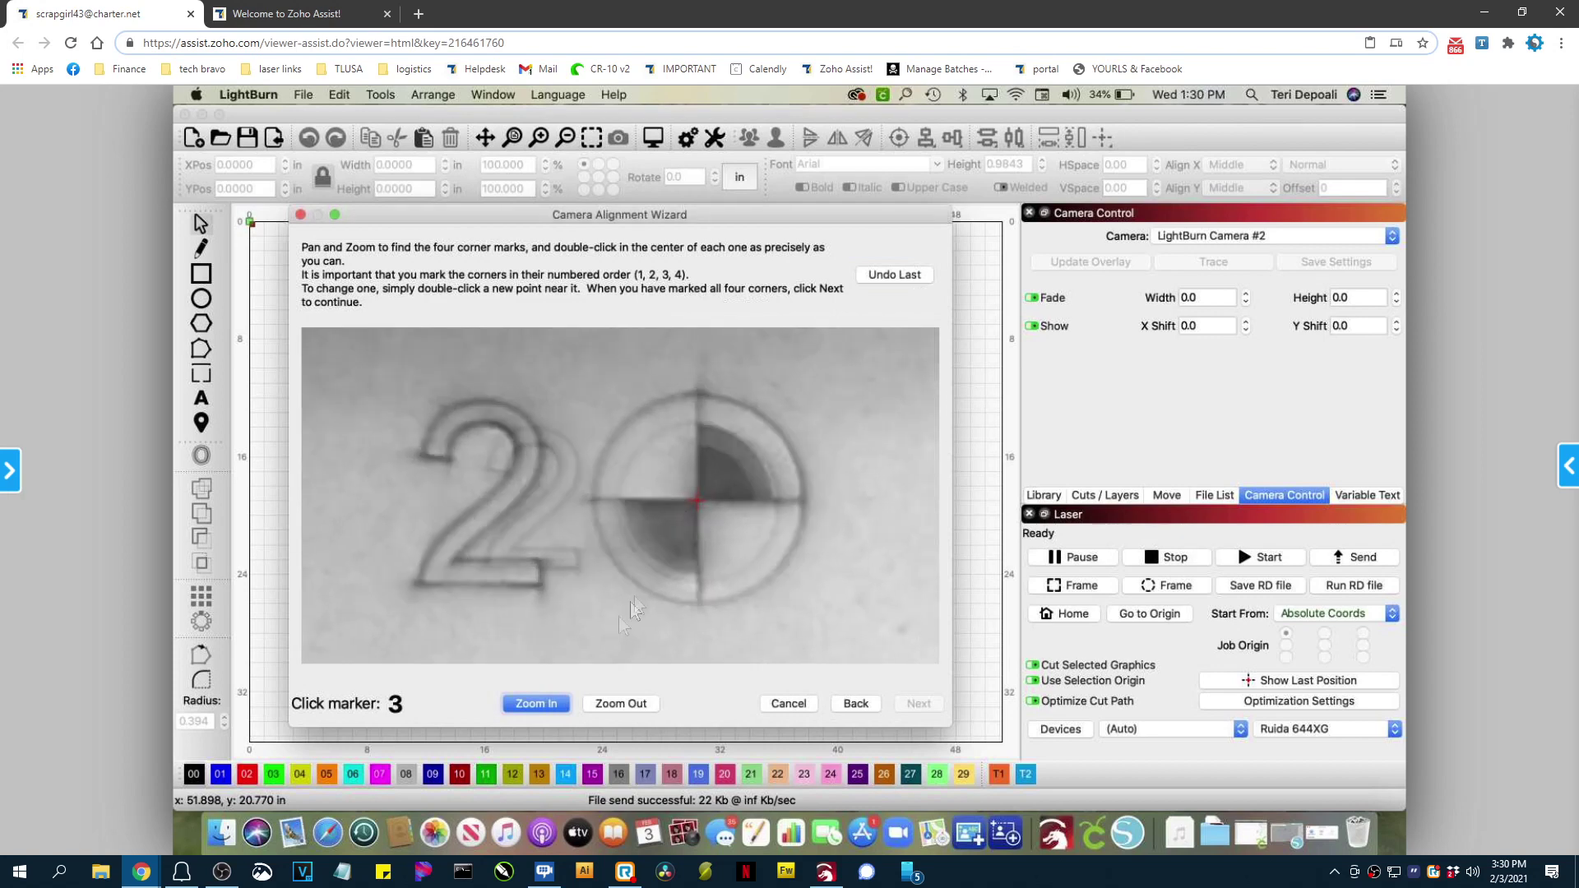
{"action": "left_click", "coordinate": [546, 709]}
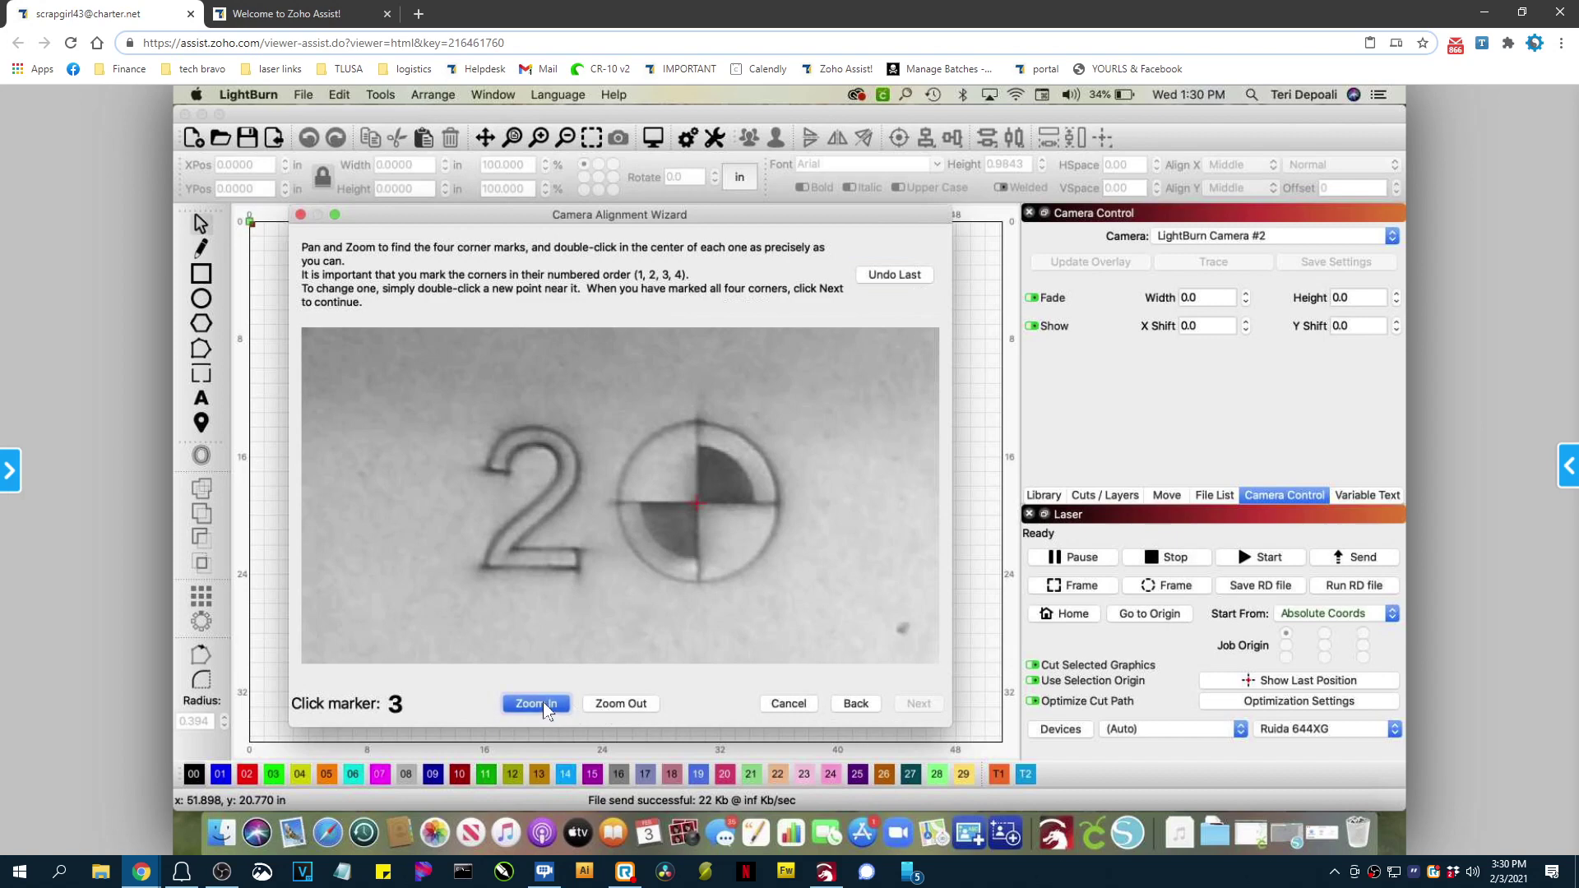
{"action": "left_click", "coordinate": [545, 709]}
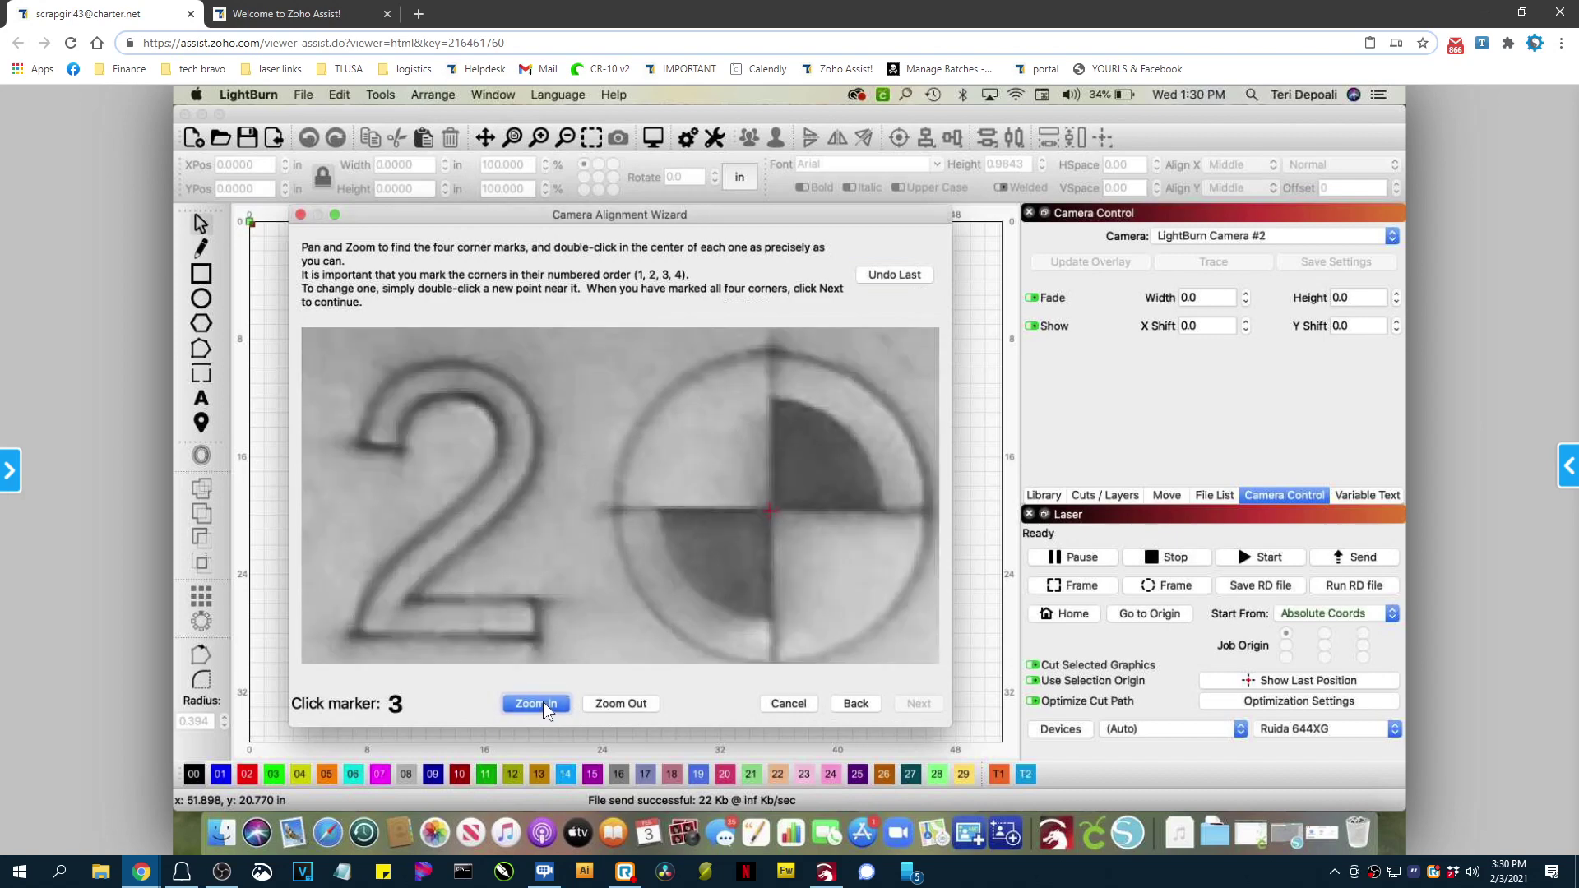
{"action": "left_click", "coordinate": [543, 708]}
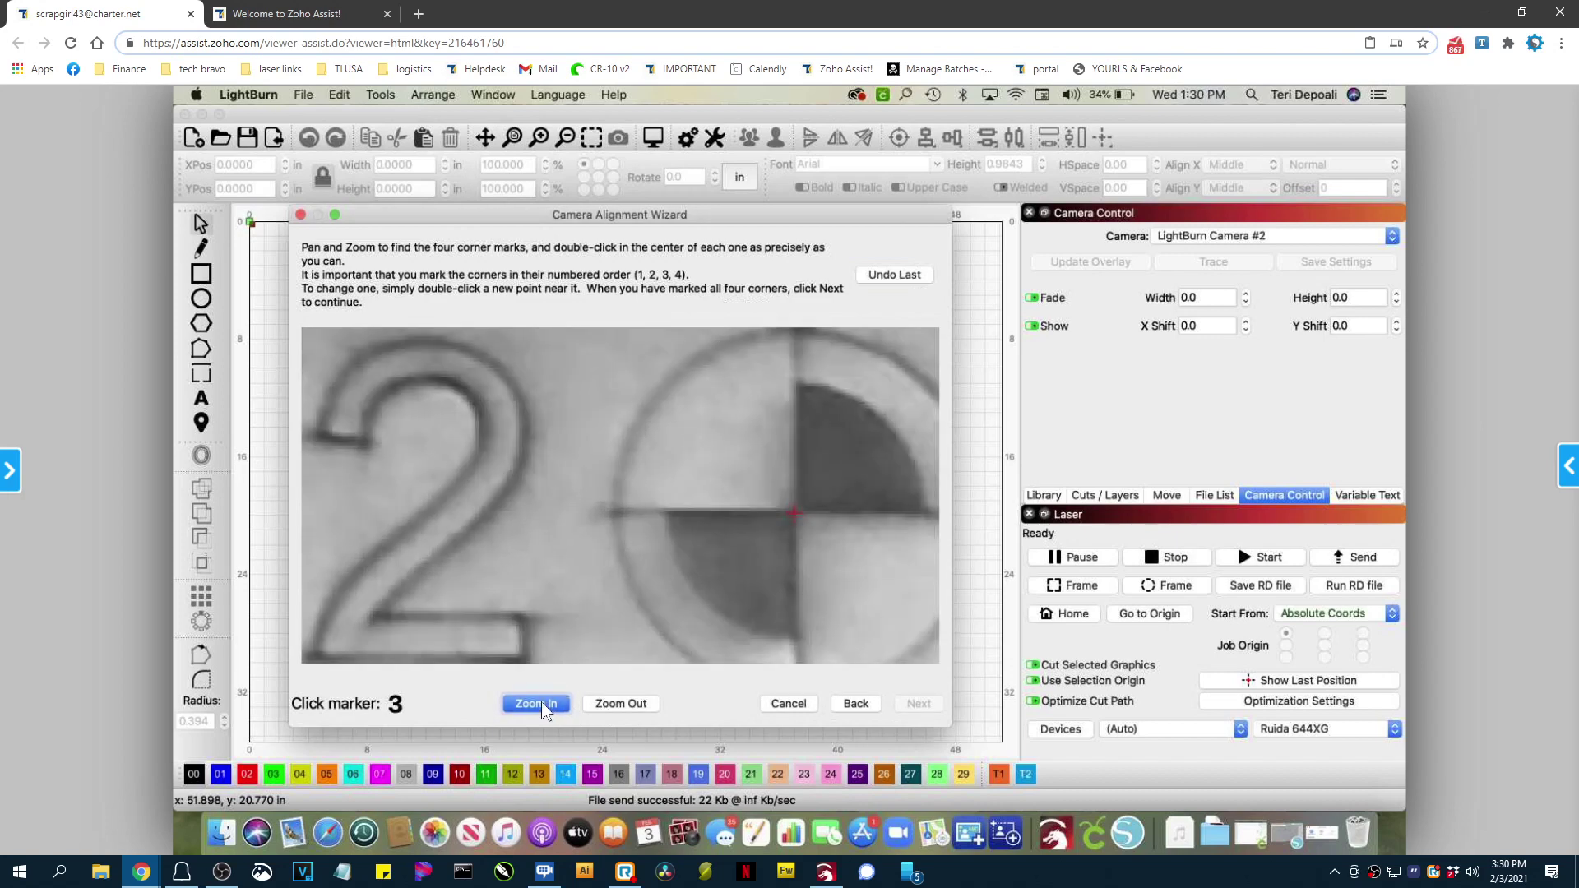
Locate corner target 3 and mark its exact centre
{"action": "scroll", "coordinate": [644, 649], "scroll_direction": "down", "scroll_amount": 2}
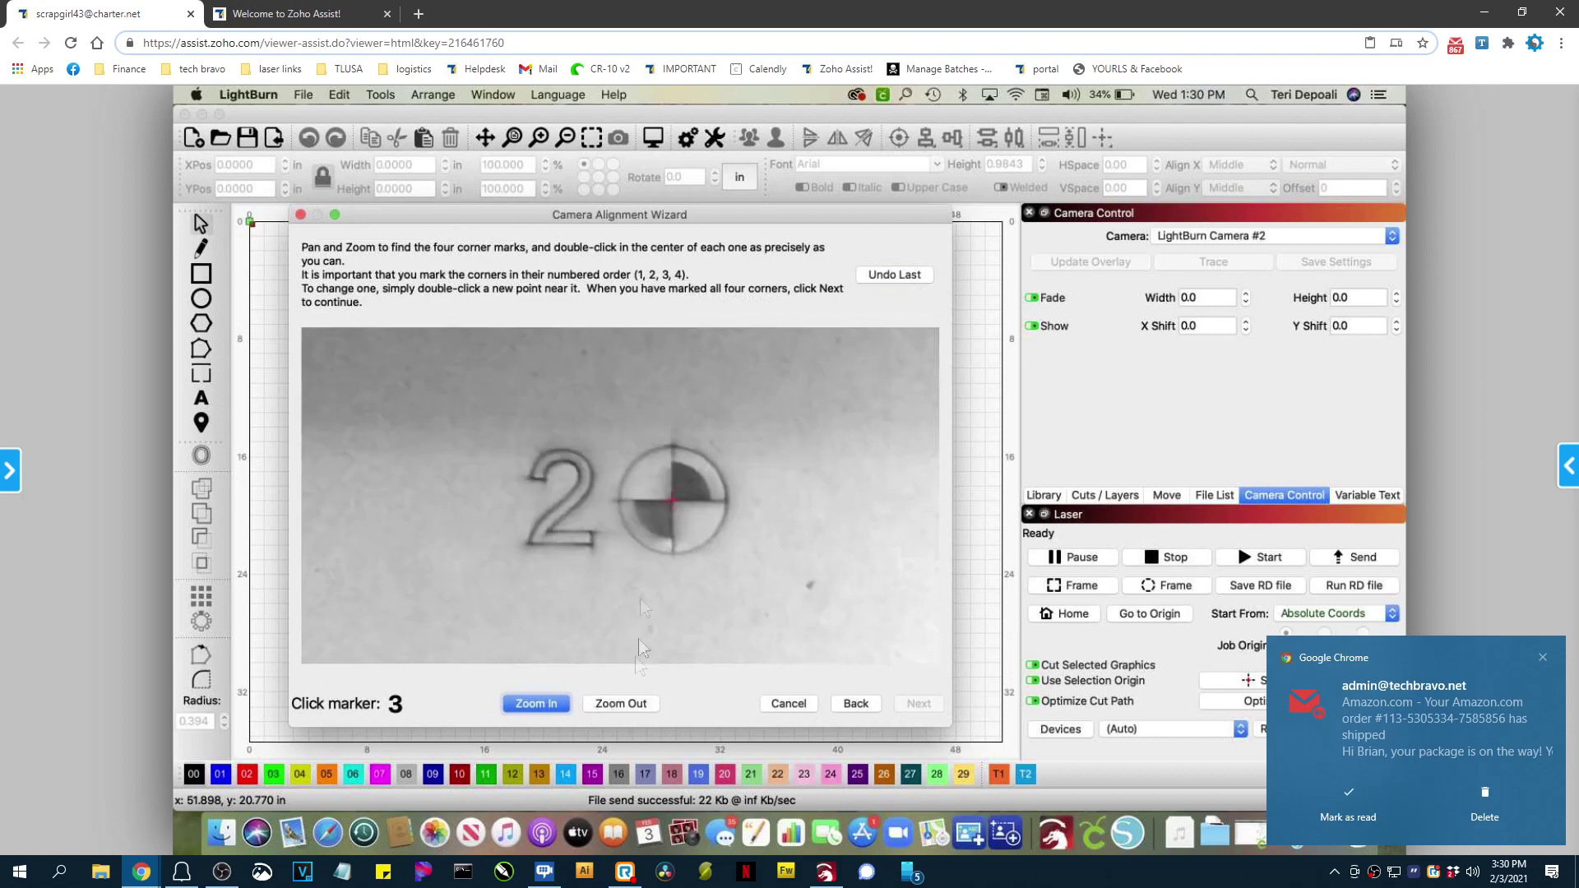
{"action": "left_click_drag", "start_coordinate": [642, 633], "coordinate": [638, 405]}
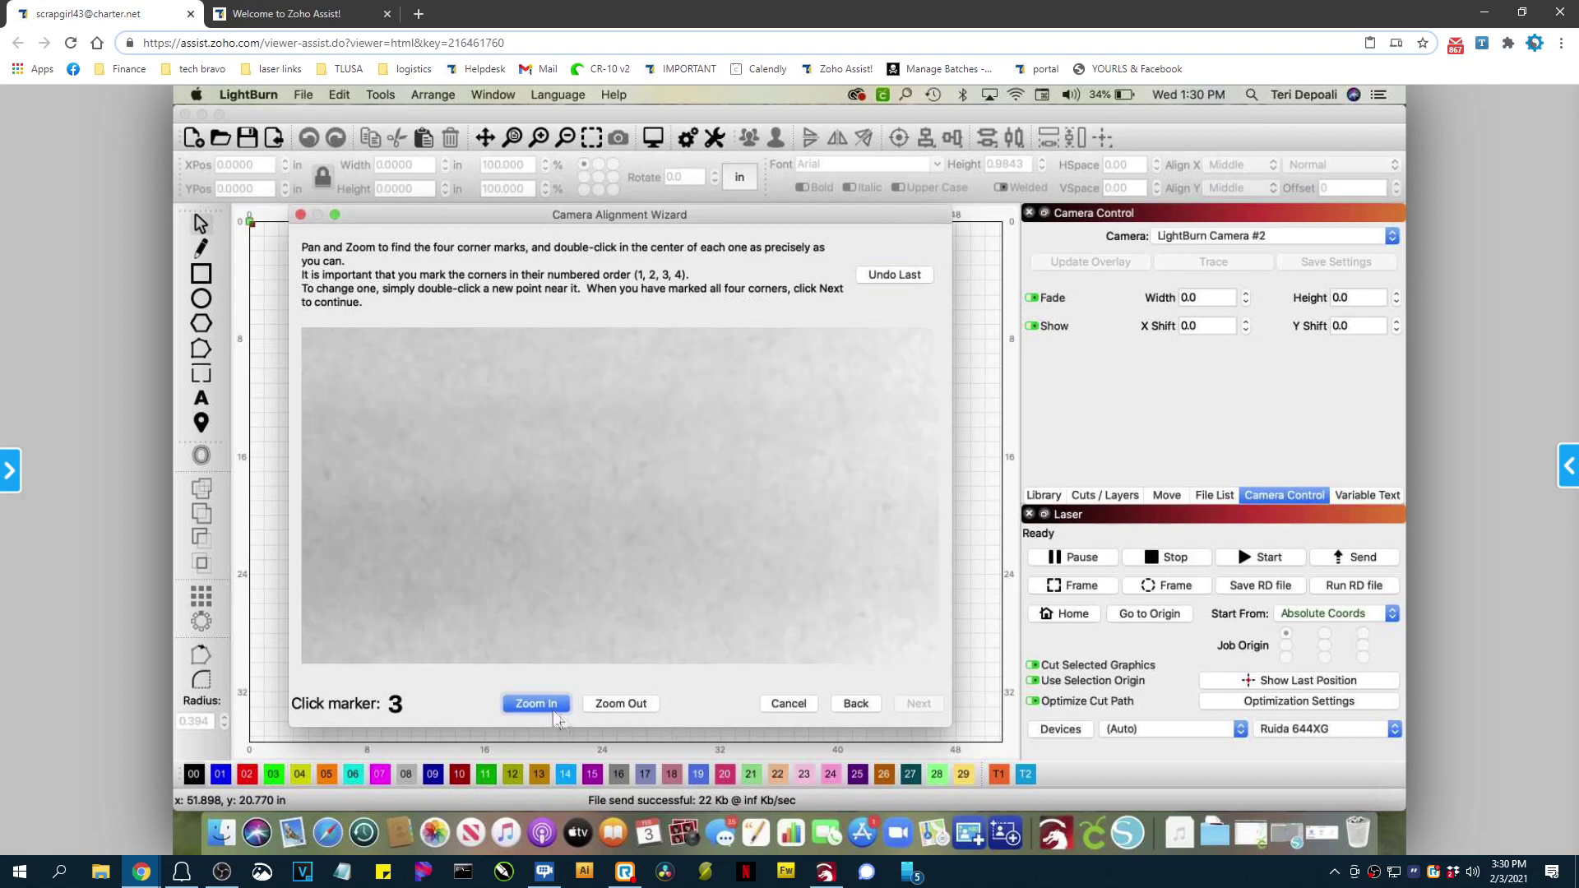
{"action": "left_click", "coordinate": [623, 705]}
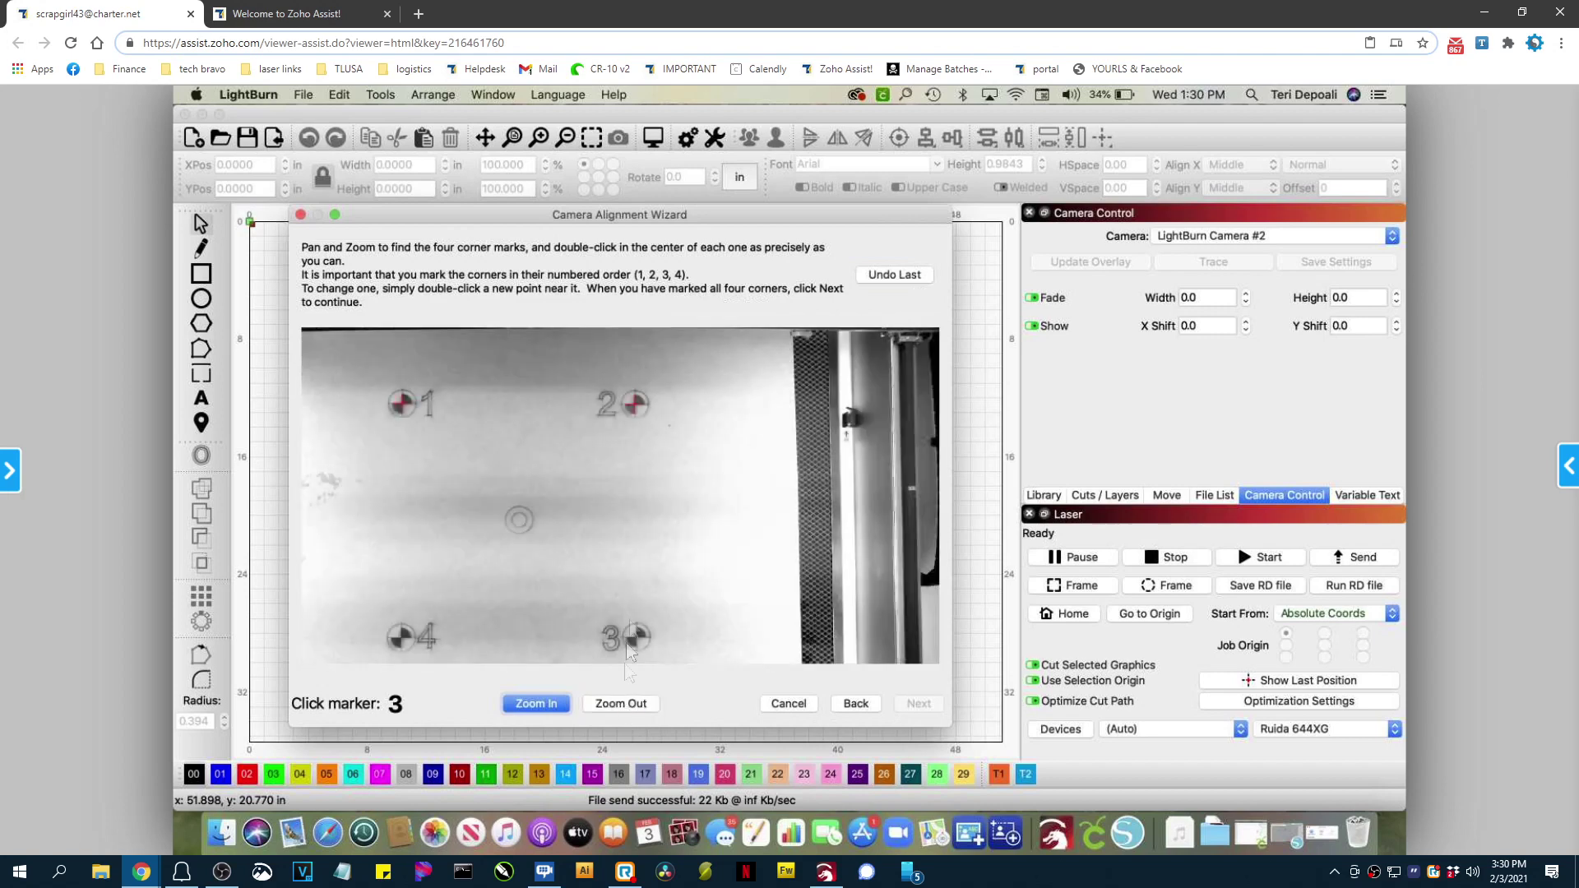
{"action": "scroll", "coordinate": [641, 485], "scroll_direction": "down", "scroll_amount": 5}
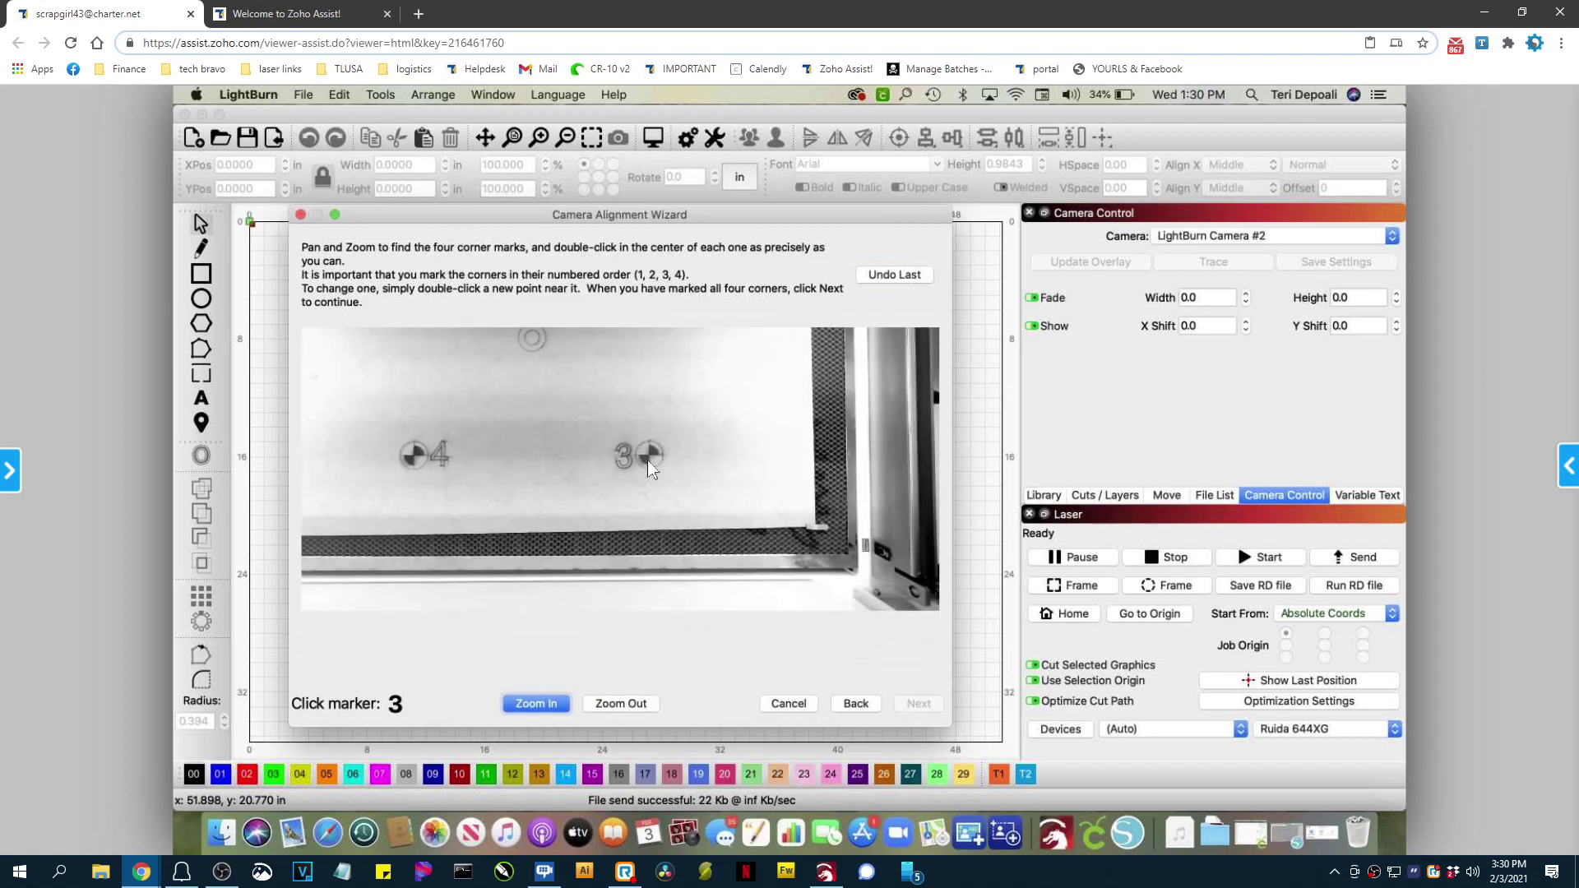
{"action": "left_click", "coordinate": [537, 705]}
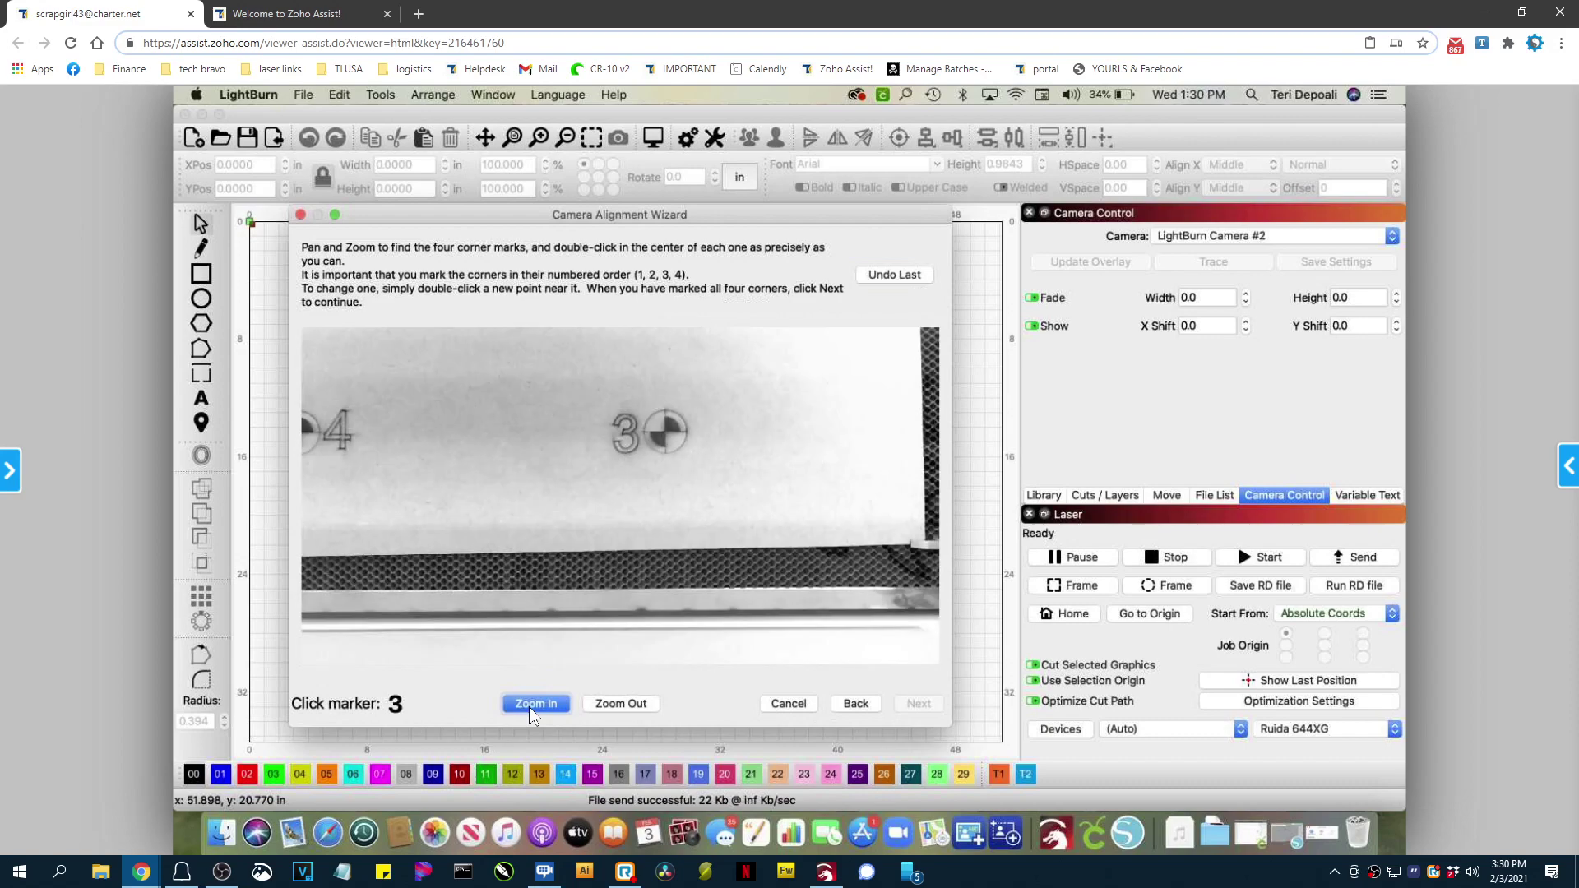
{"action": "scroll", "coordinate": [648, 426], "scroll_direction": "up", "scroll_amount": 2}
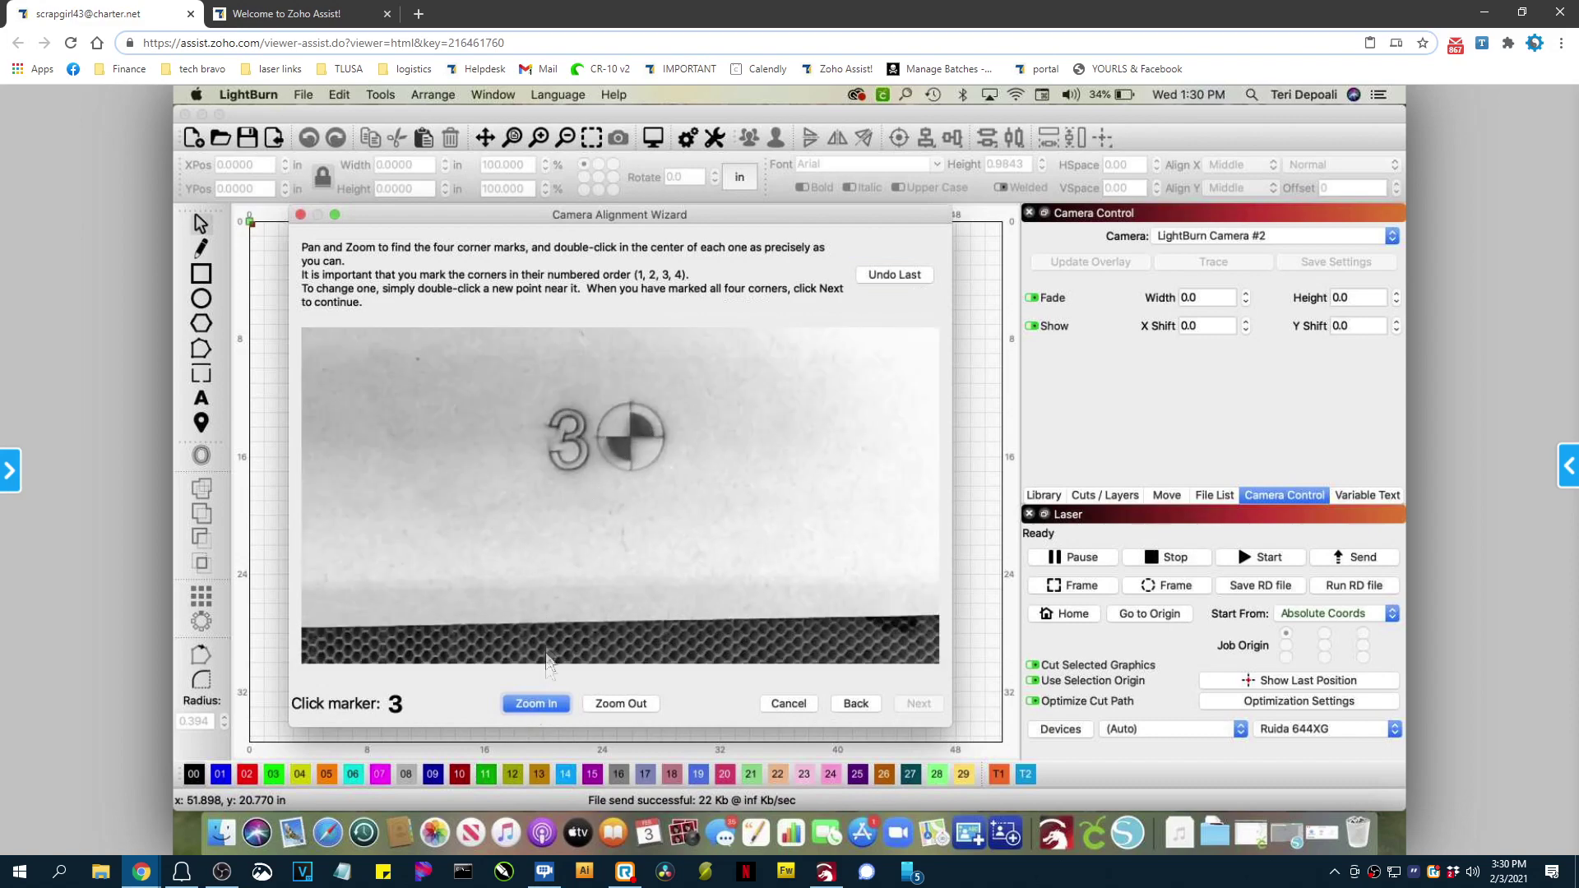
{"action": "left_click", "coordinate": [549, 712]}
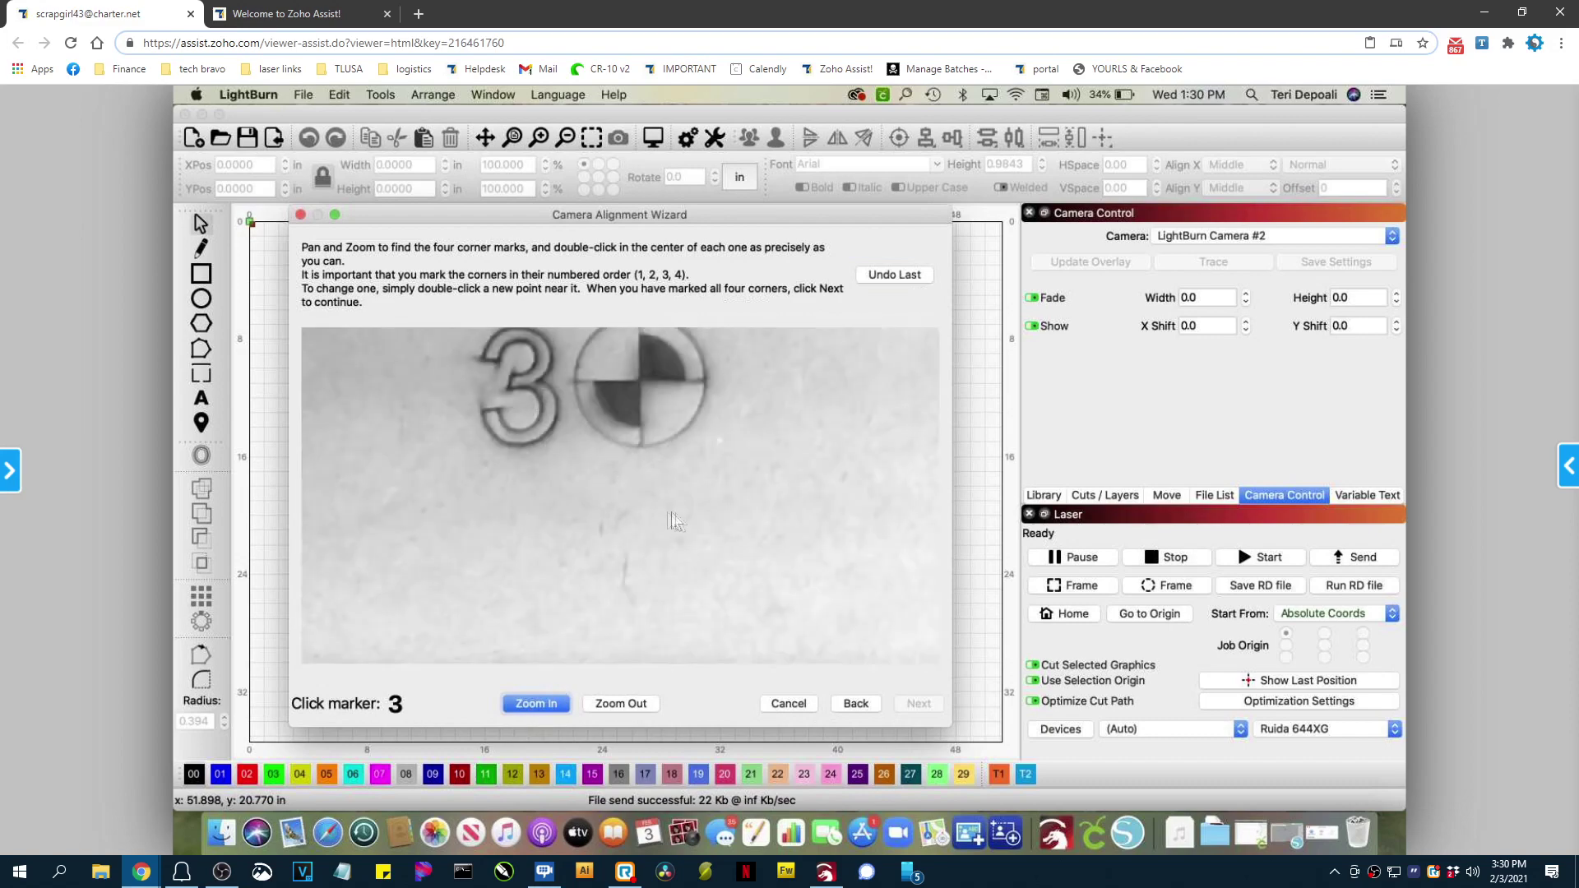
{"action": "scroll", "coordinate": [648, 489], "scroll_direction": "up", "scroll_amount": 3}
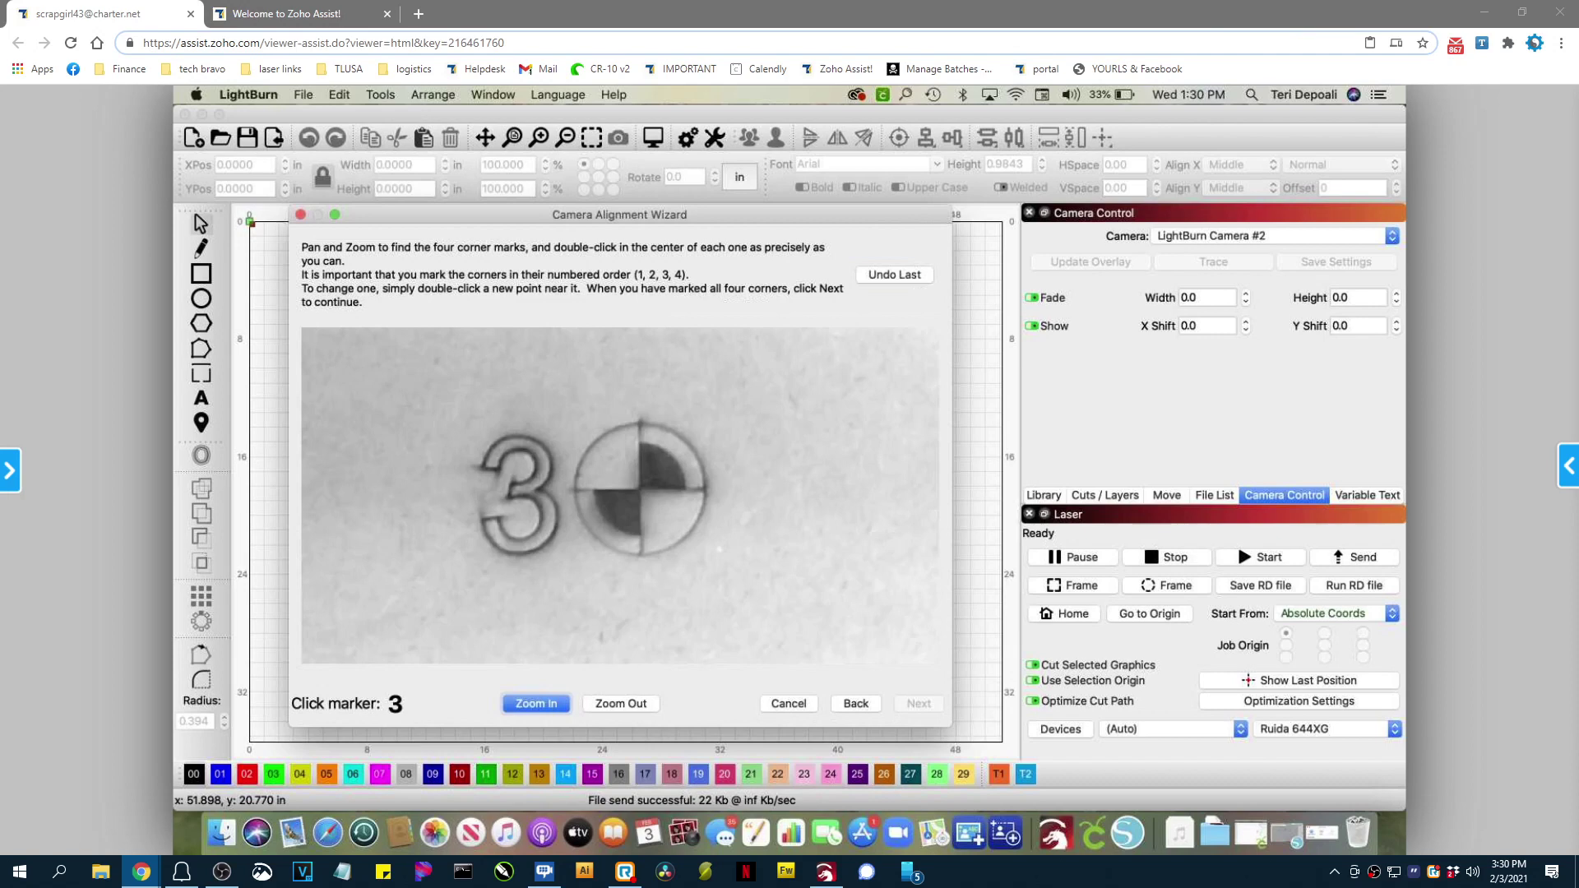
{"action": "double_click", "coordinate": [640, 491]}
{"action": "scroll", "coordinate": [417, 505], "scroll_direction": "down", "scroll_amount": 2}
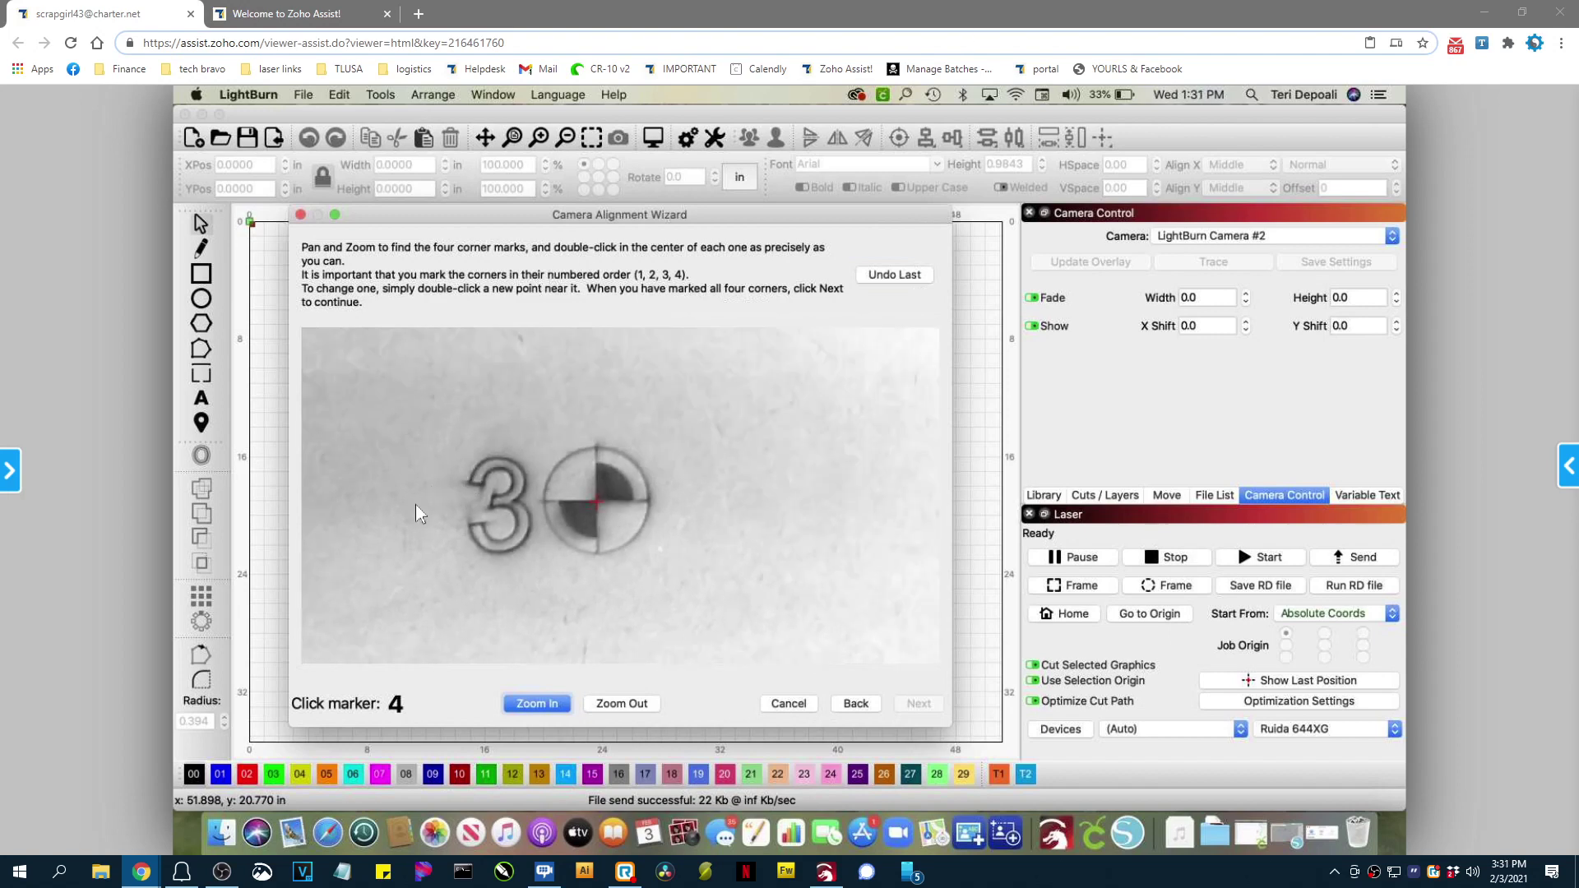
Mark the centre of corner marker 4 and complete and close the alignment wizard
{"action": "mouse_move", "coordinate": [412, 585]}
{"action": "left_mouse_down"}
{"action": "mouse_move", "coordinate": [661, 578]}
{"action": "mouse_move", "coordinate": [730, 553]}
{"action": "mouse_move", "coordinate": [481, 589]}
{"action": "mouse_move", "coordinate": [416, 491]}
{"action": "mouse_move", "coordinate": [543, 543]}
{"action": "mouse_move", "coordinate": [623, 520]}
{"action": "left_mouse_up"}
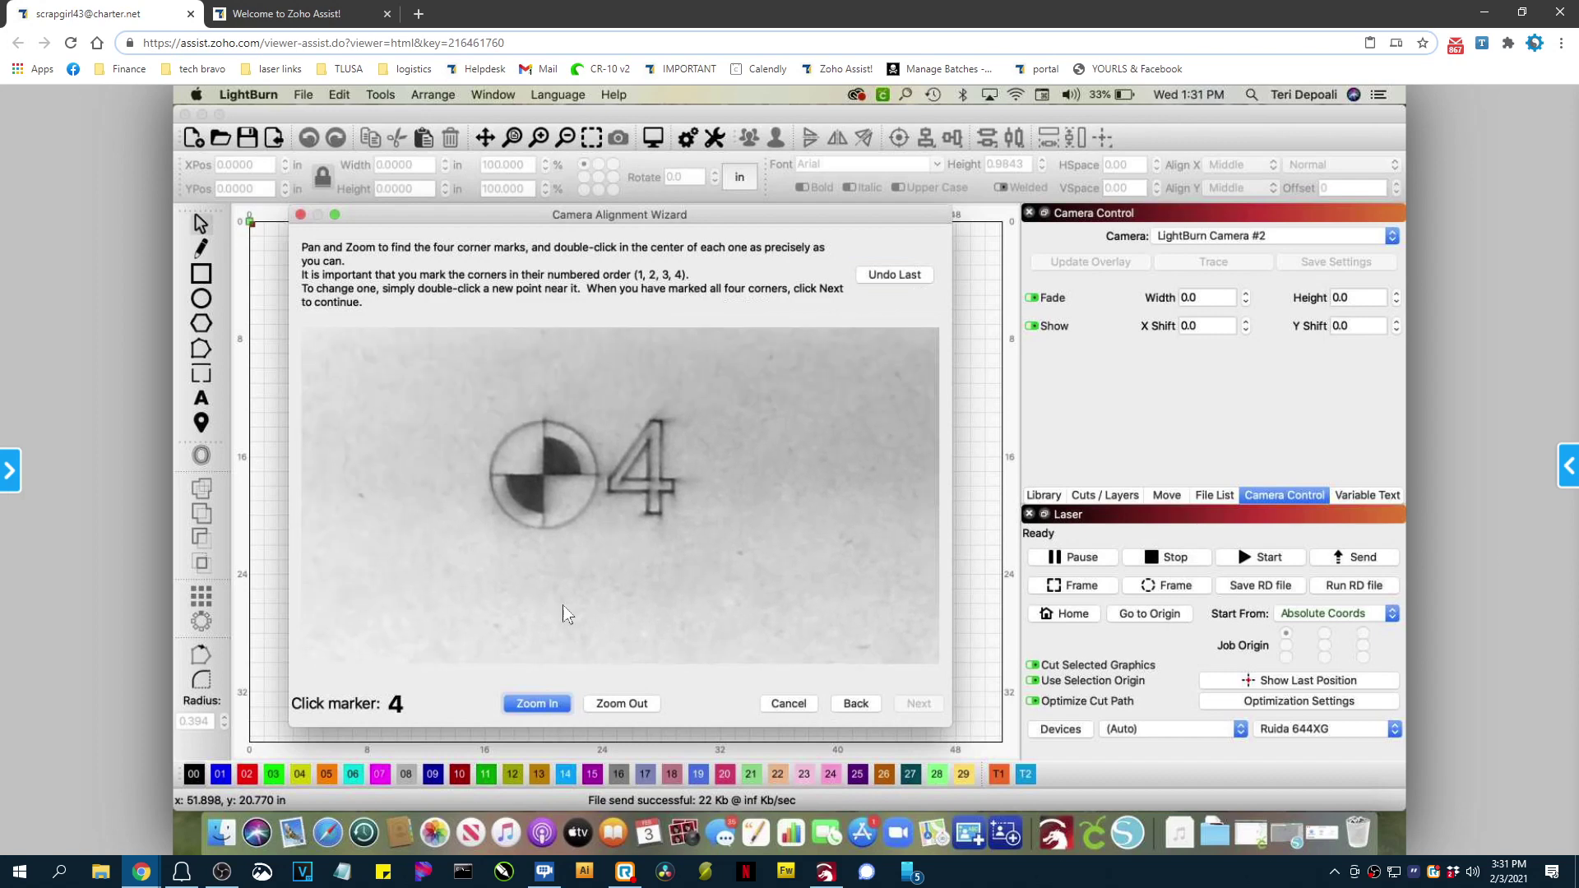
{"action": "left_click", "coordinate": [535, 706]}
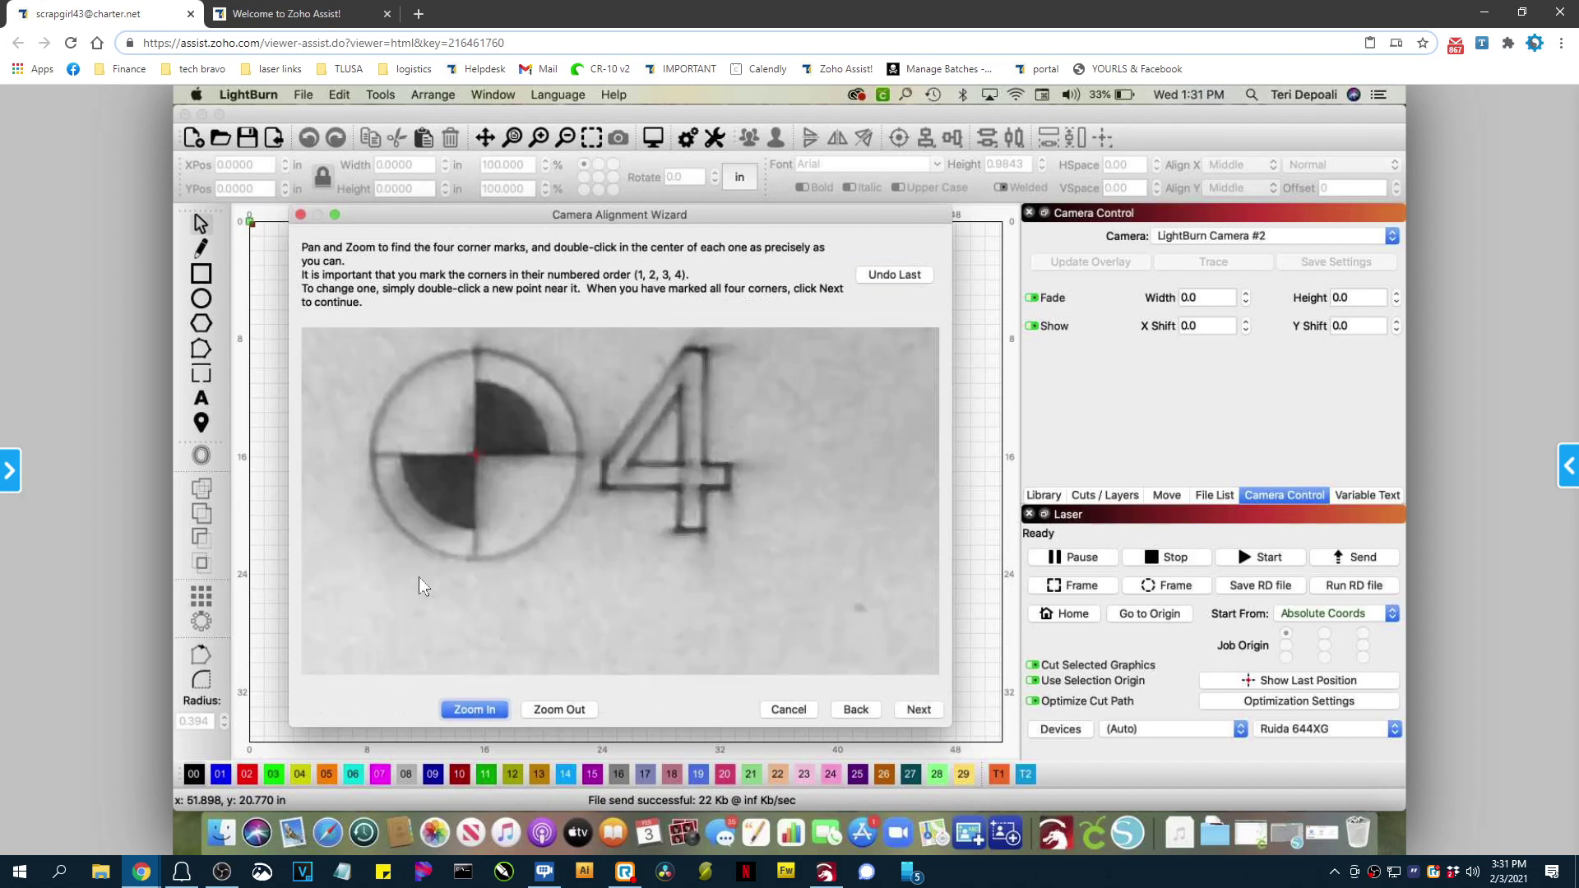
{"action": "left_click", "coordinate": [913, 715]}
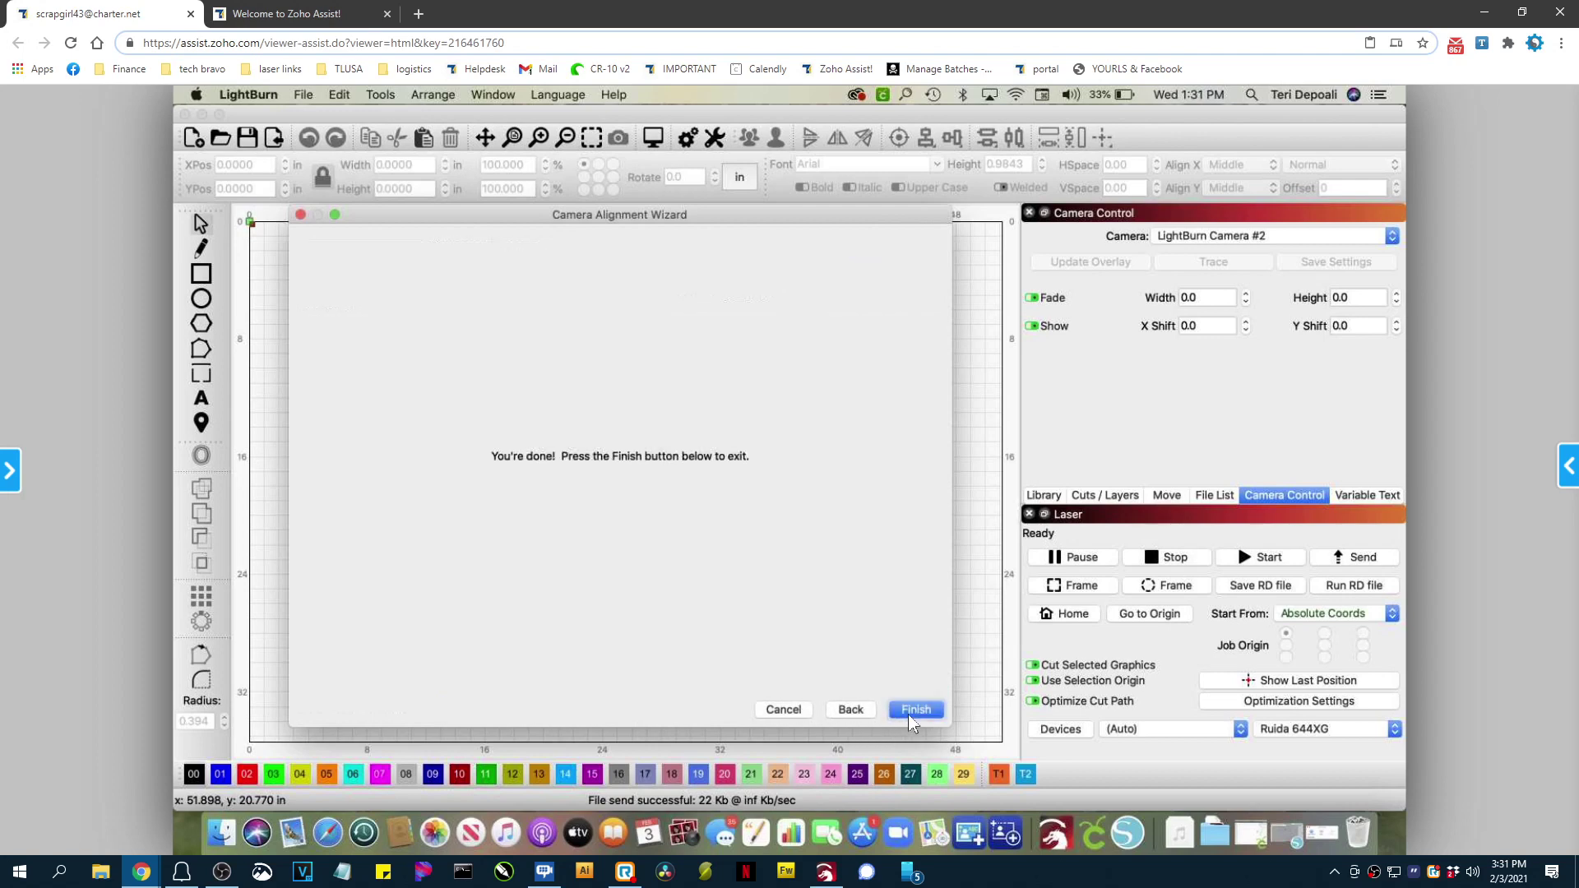
{"action": "left_click", "coordinate": [914, 712]}
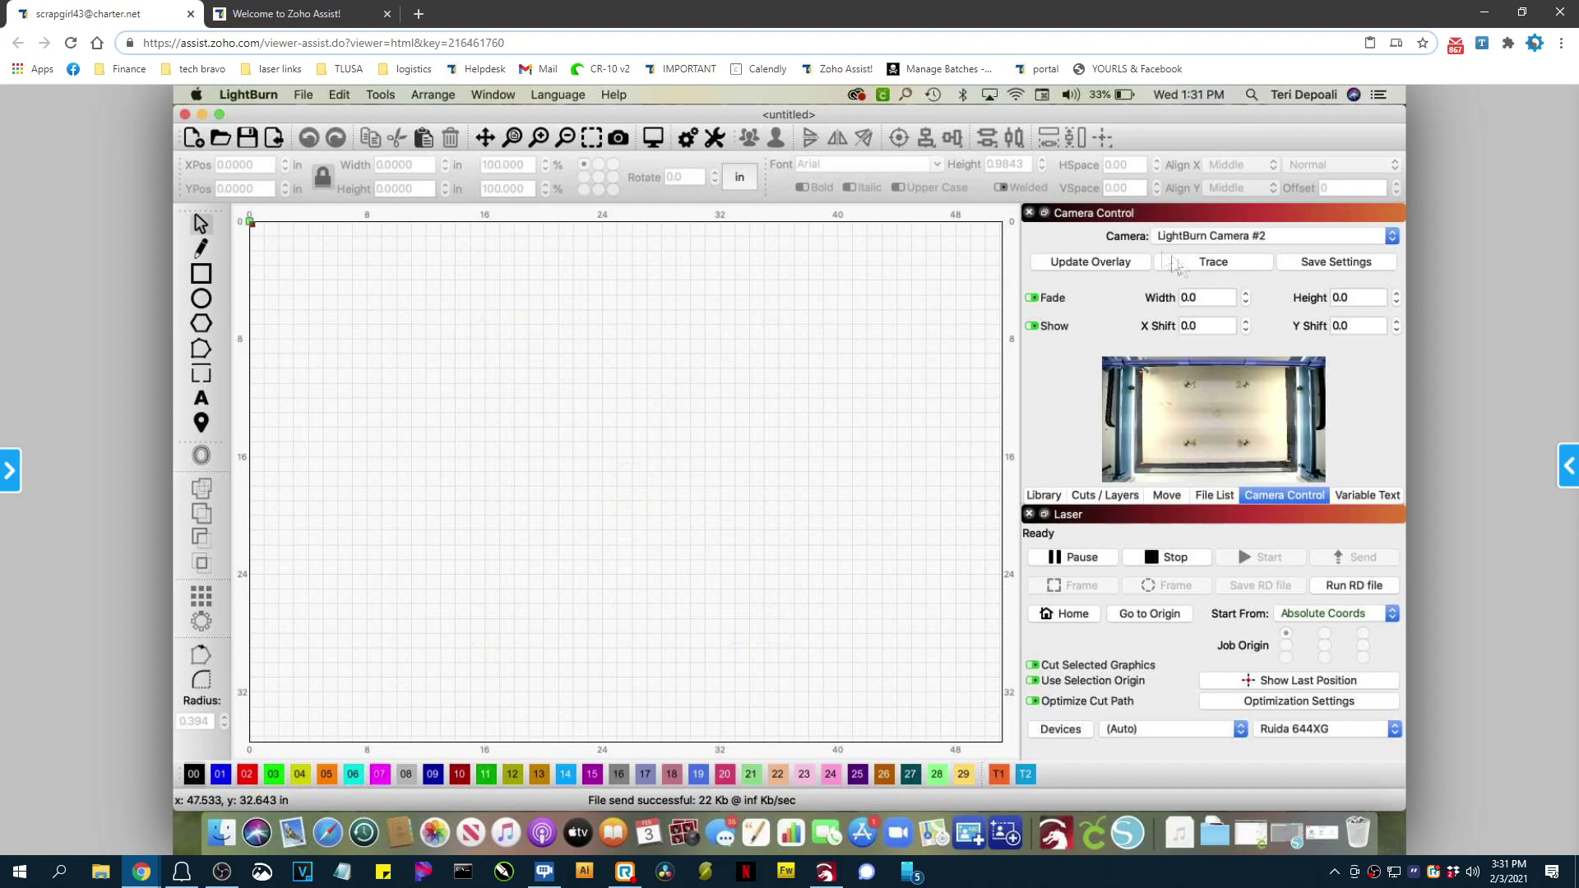
Update the camera overlay on the workspace and toggle Fade off and back on
{"action": "left_click", "coordinate": [1098, 264]}
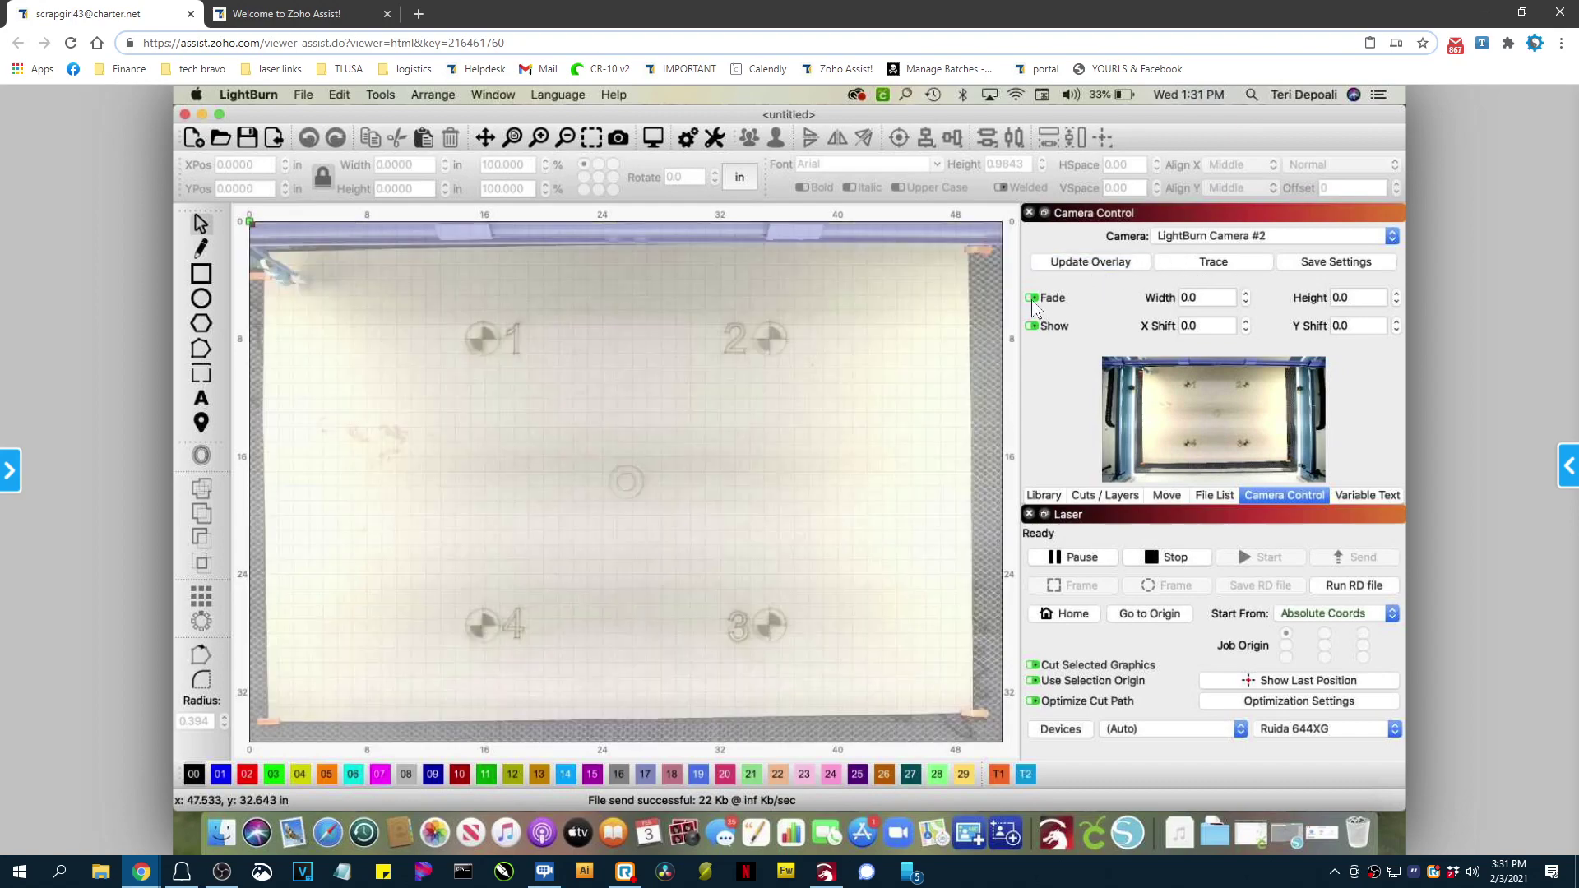
{"action": "left_click", "coordinate": [1032, 299]}
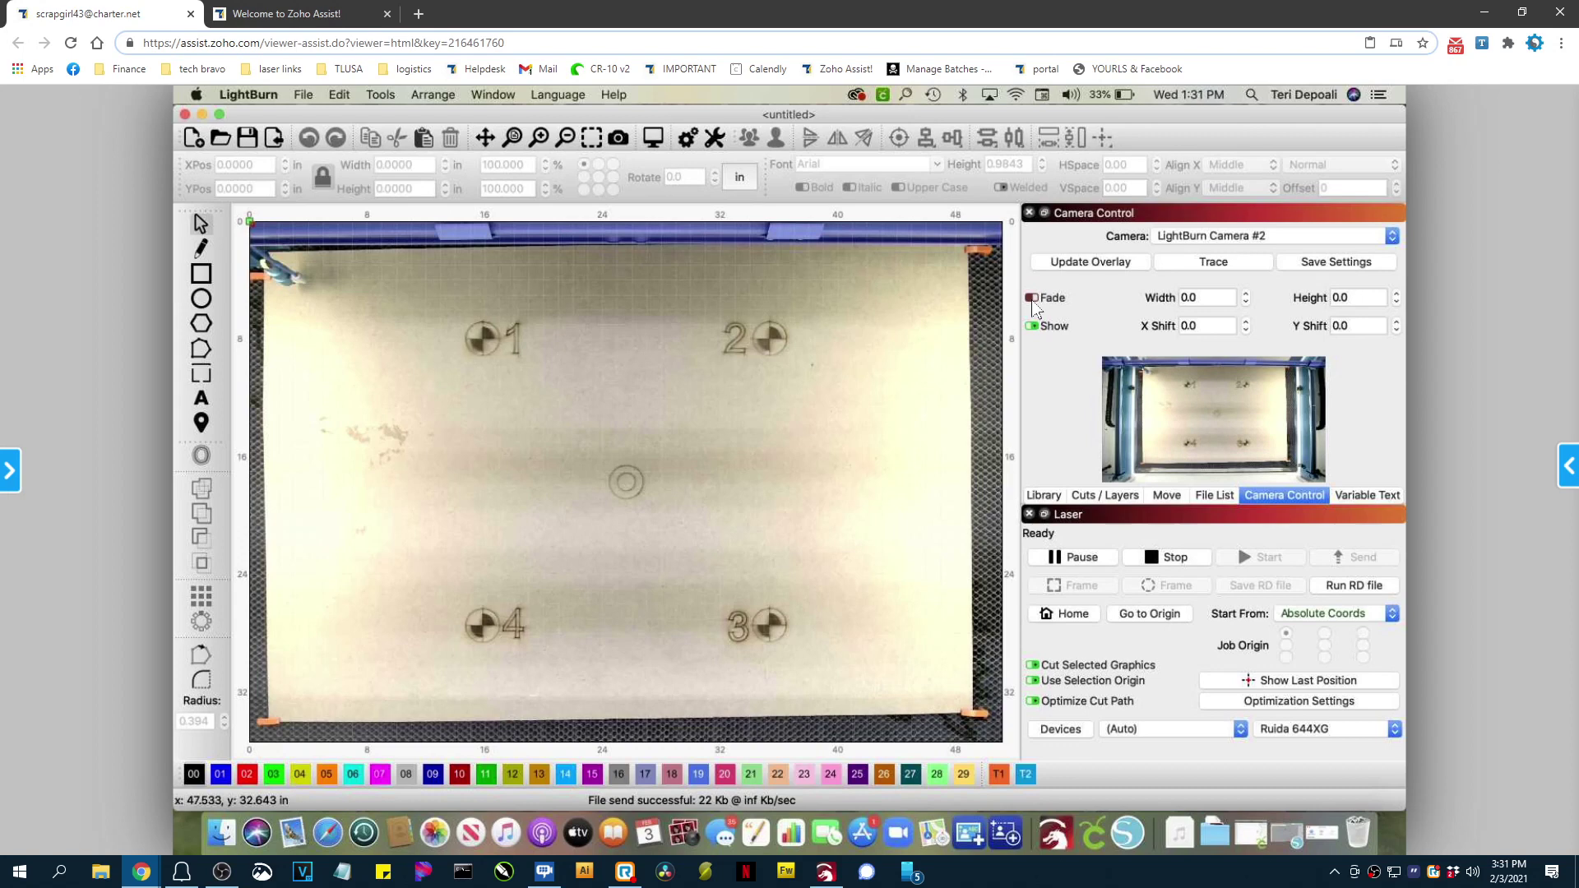
{"action": "left_click", "coordinate": [1032, 299]}
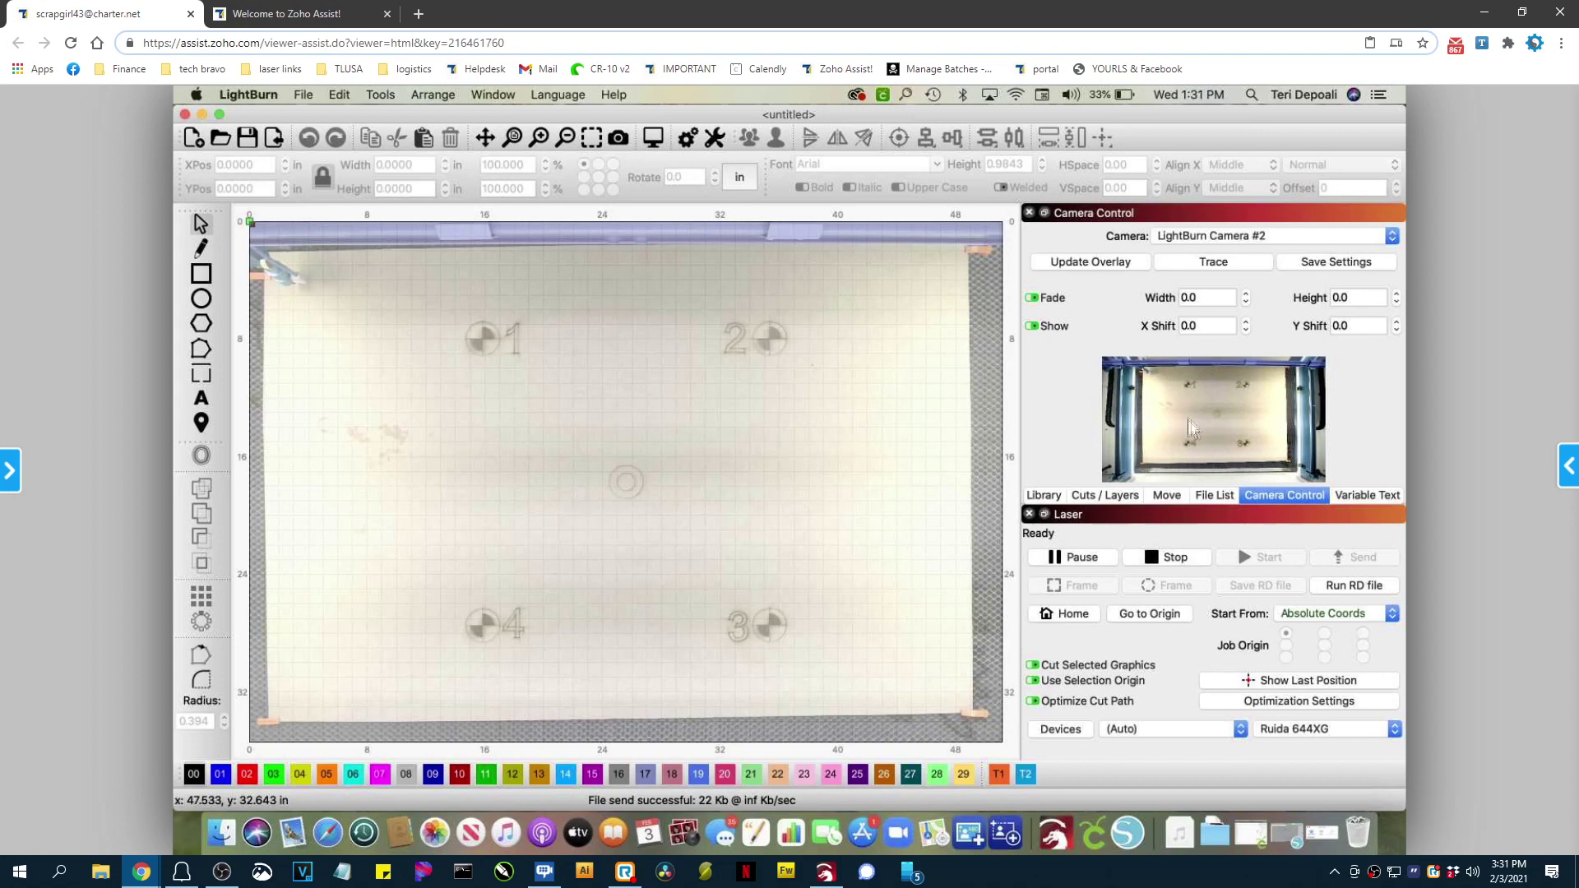
Export the camera settings to the Desktop as 'camera settings' followed by the owner's name
{"action": "right_click", "coordinate": [1206, 431]}
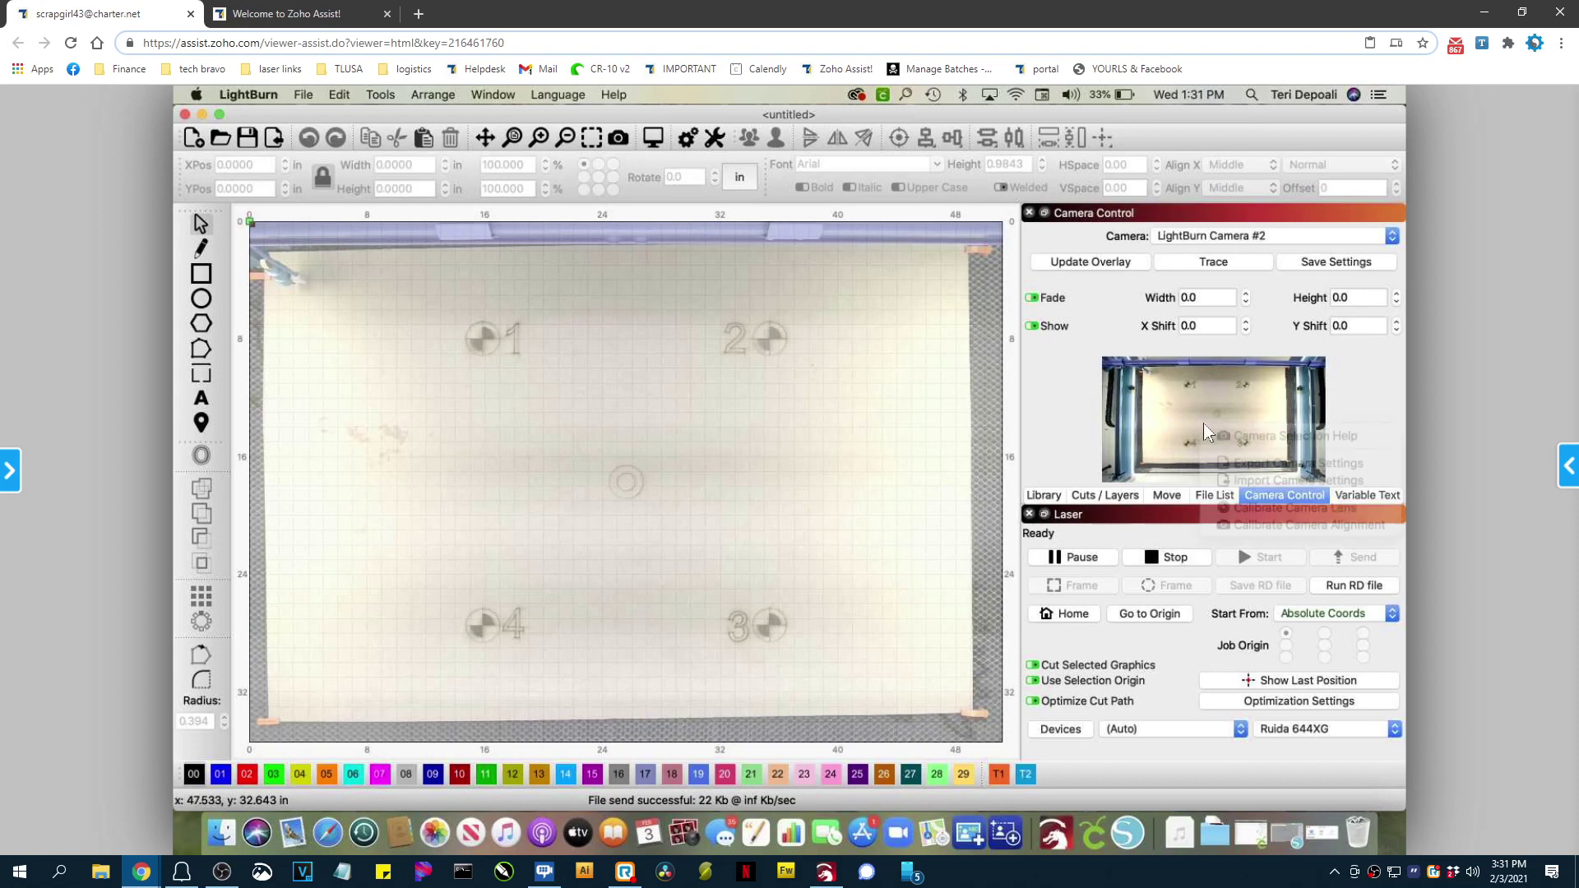
{"action": "right_click", "coordinate": [1174, 409]}
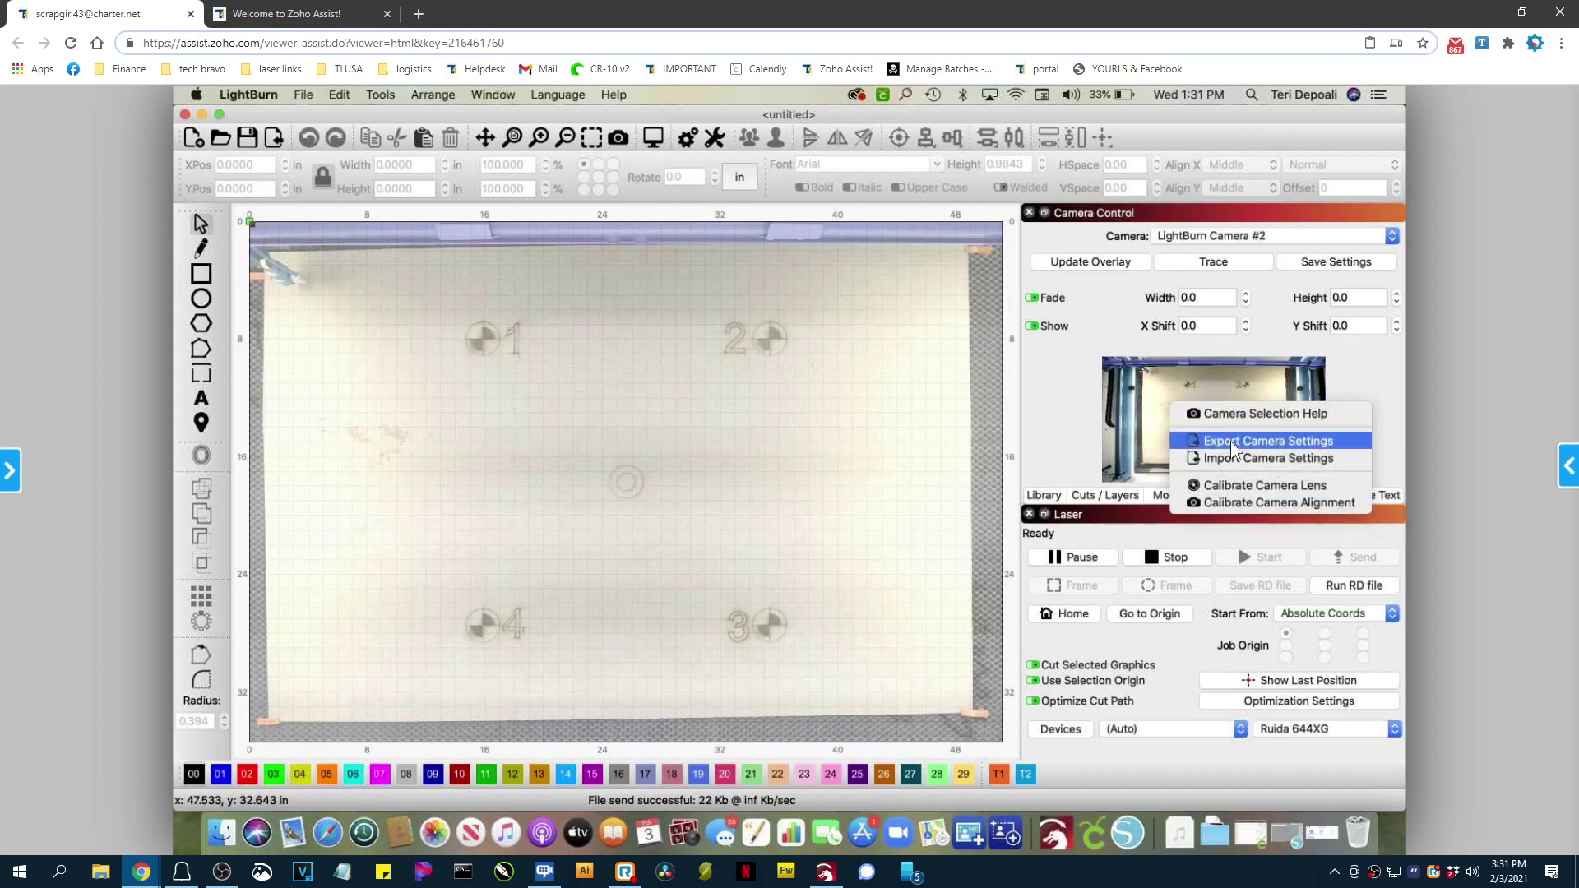
{"action": "left_click", "coordinate": [1232, 445]}
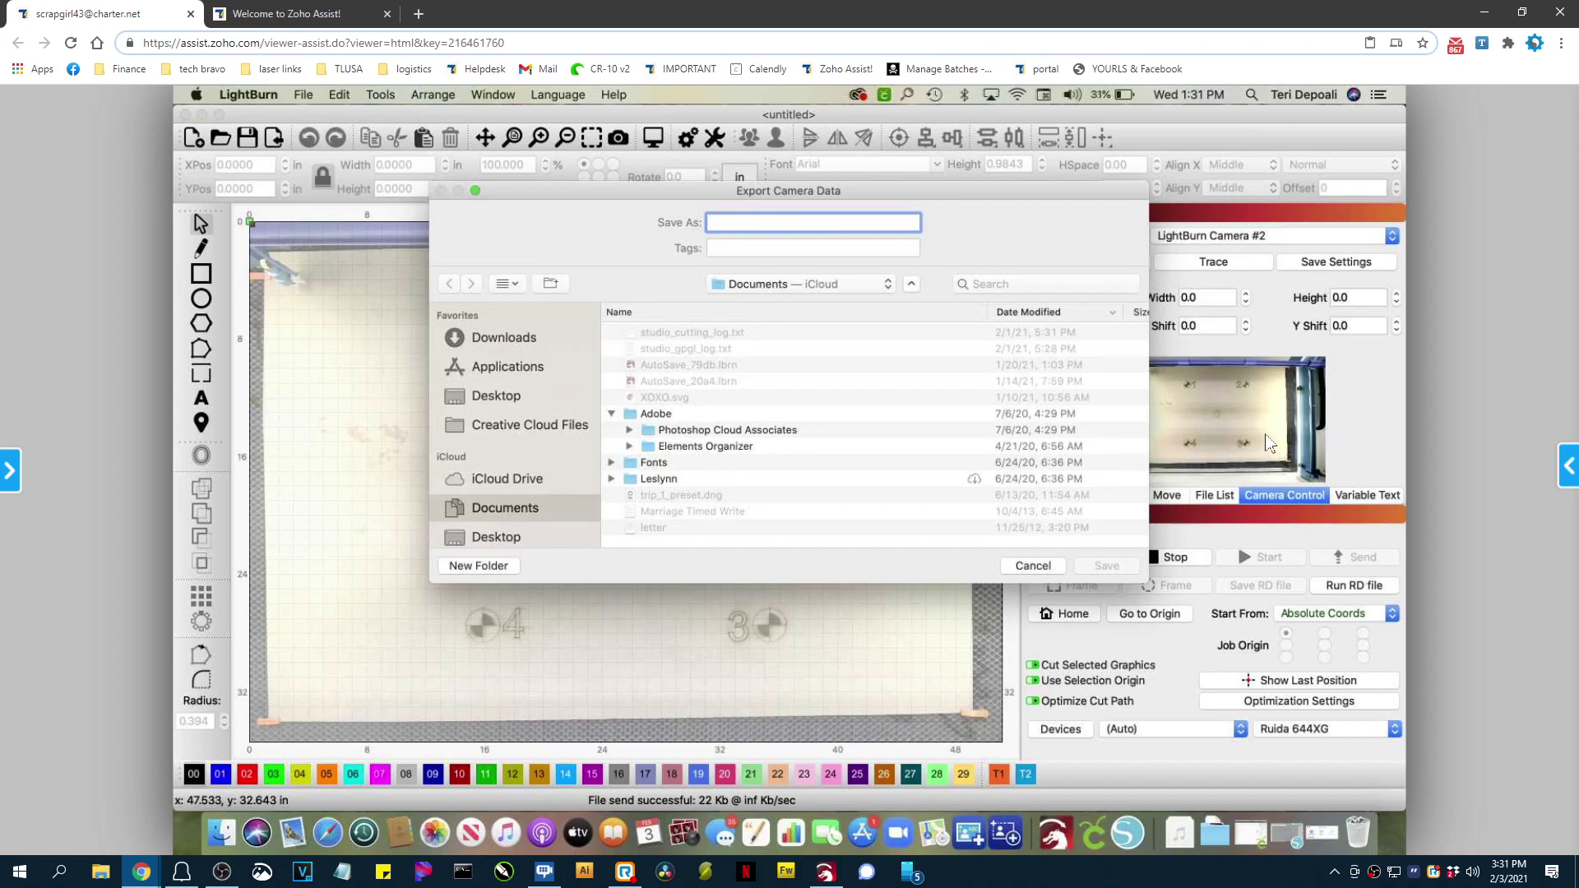
{"action": "type", "text": "camera settings"}
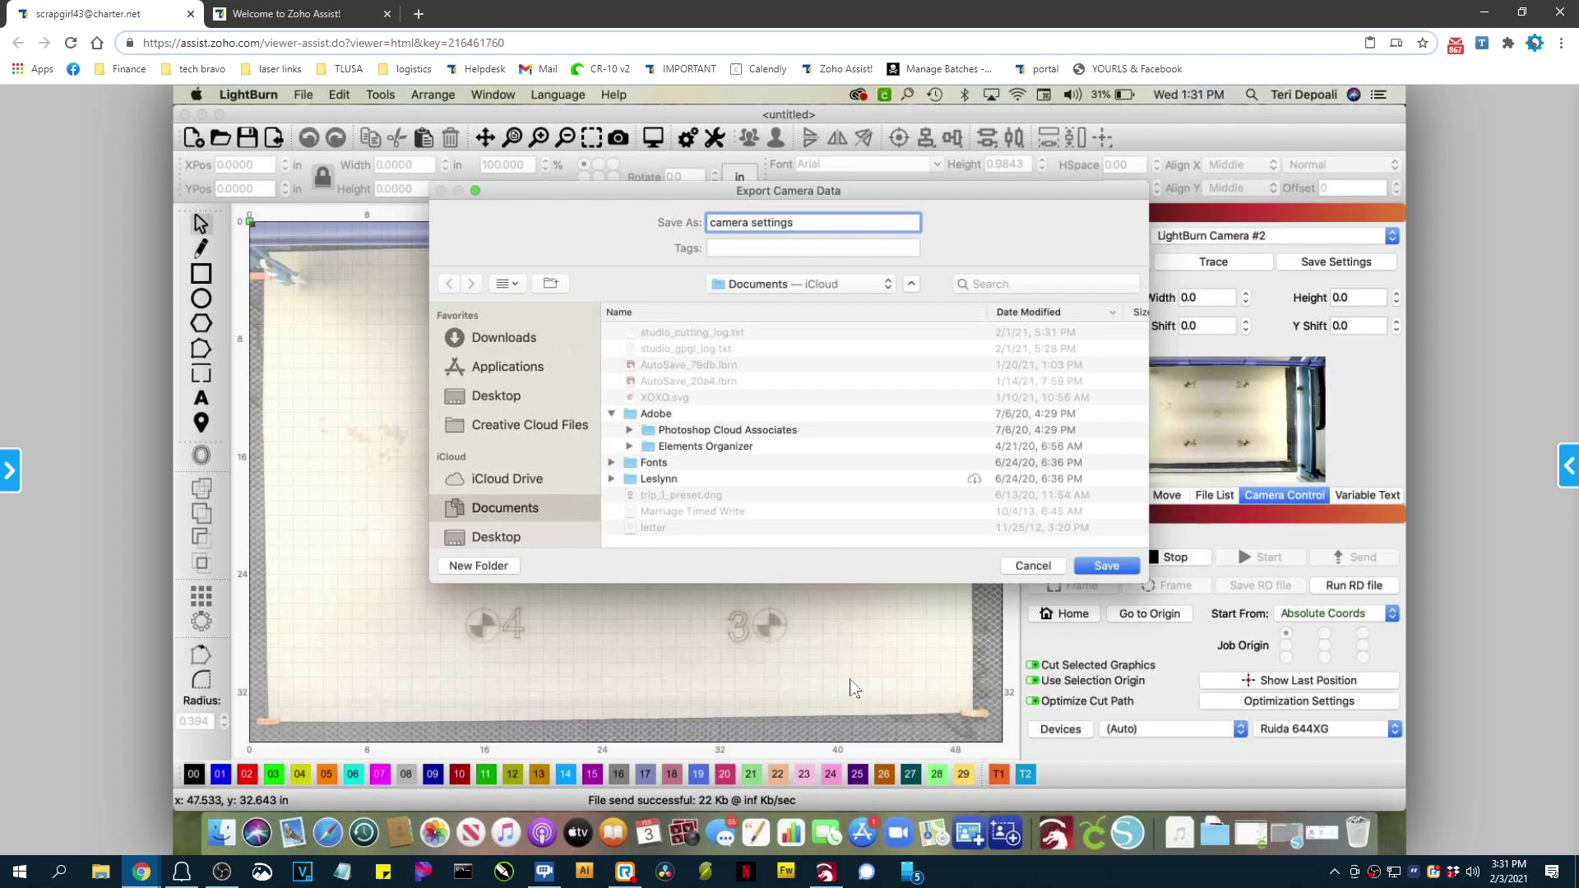
{"action": "key", "text": "super+shift+d"}
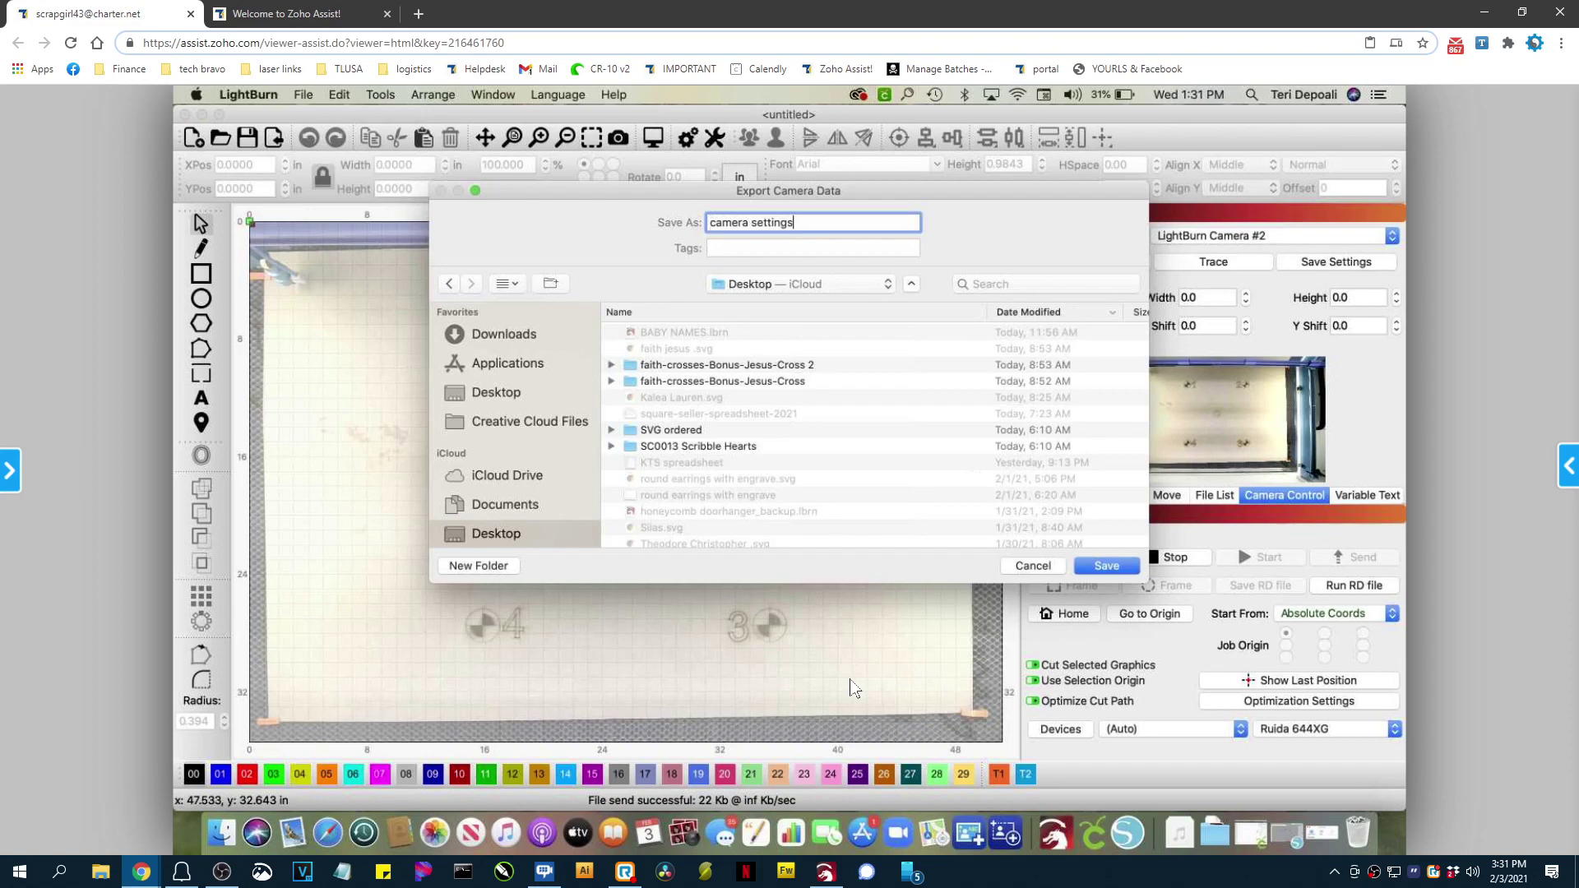
{"action": "type", "text": "wanda"}
{"action": "key", "text": "Return"}
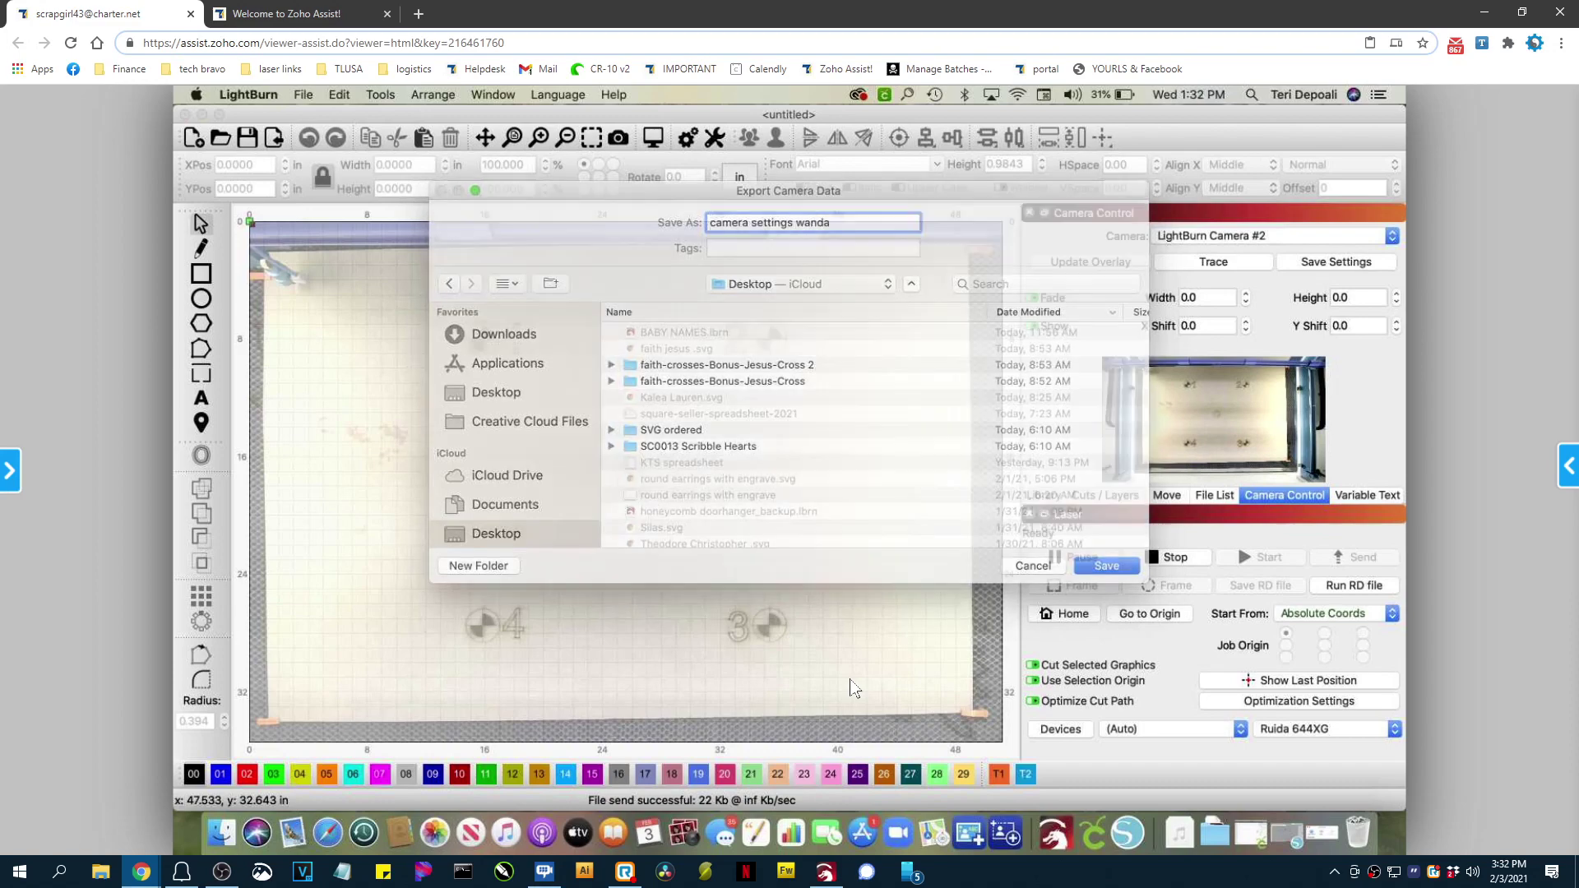